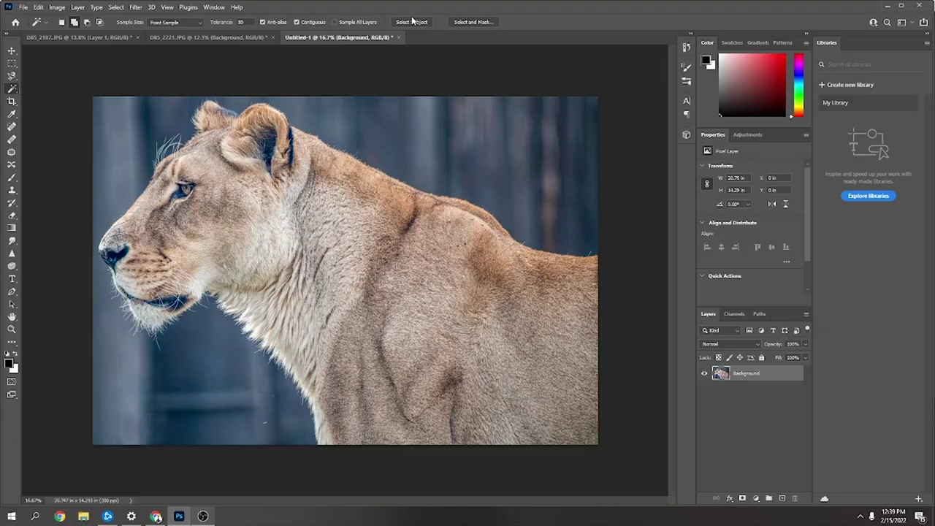
# Step: Try Select Subject, deselect, then add a deep red Solid Color fill layer
pyautogui.click(413, 21)
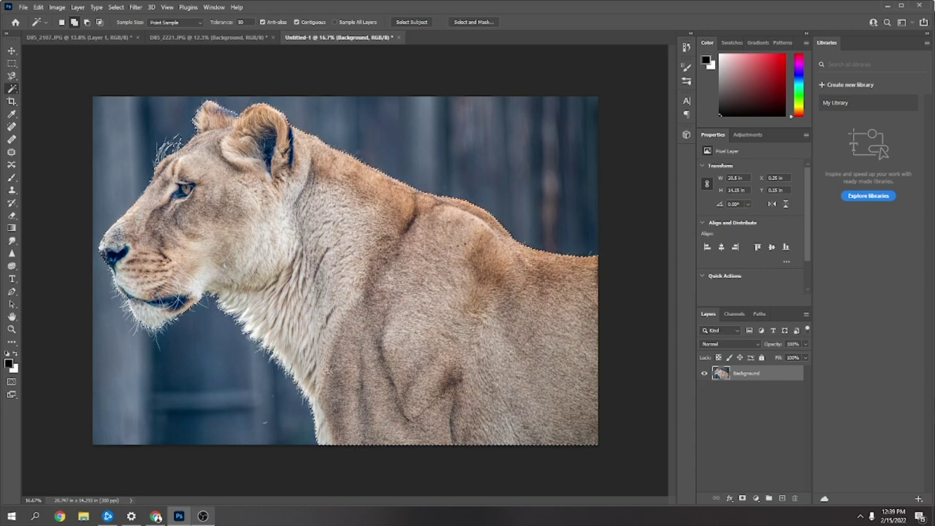
pyautogui.hotkey('ctrl', 'd')
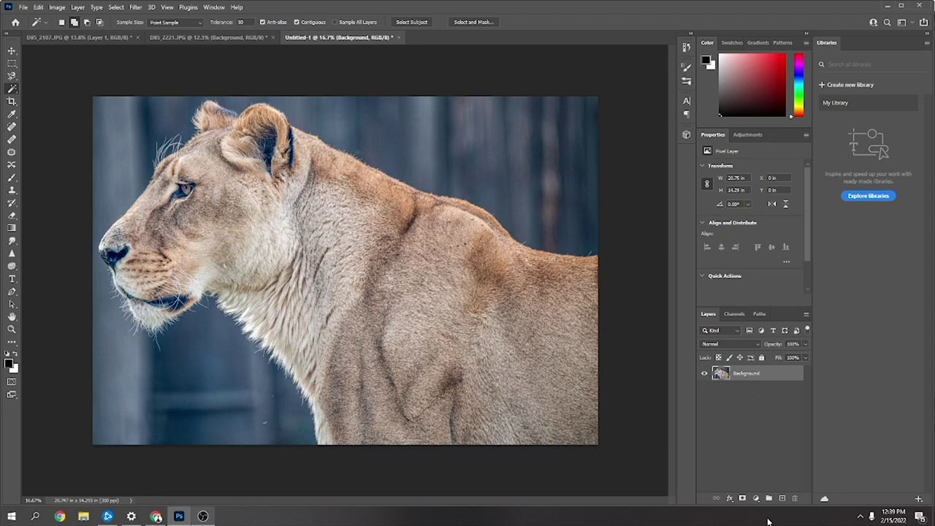
pyautogui.click(756, 498)
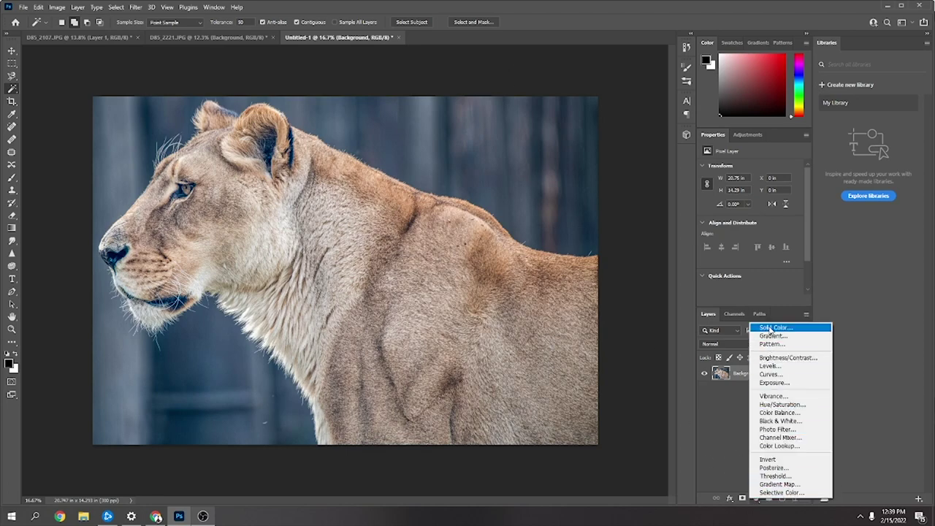
pyautogui.click(770, 329)
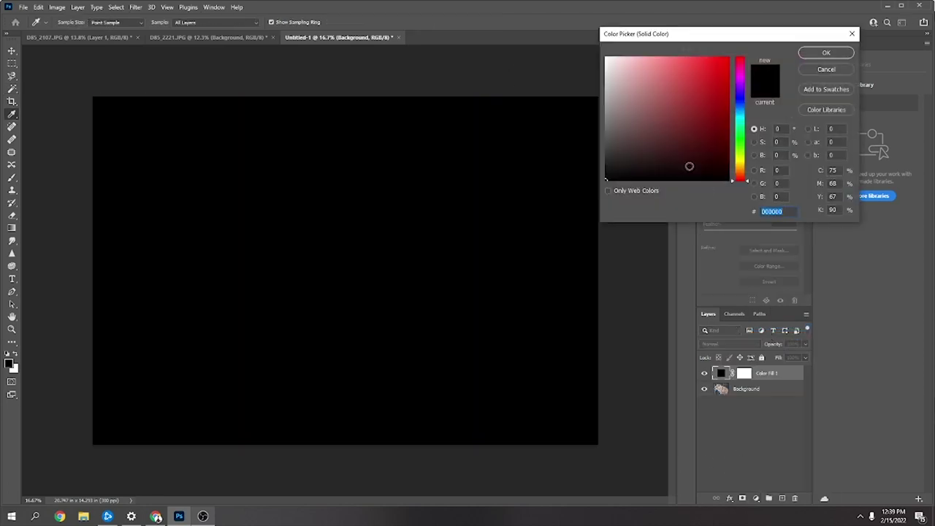
pyautogui.moveTo(689, 167)
pyautogui.mouseDown()
pyautogui.moveTo(691, 109)
pyautogui.moveTo(709, 93)
pyautogui.mouseUp()
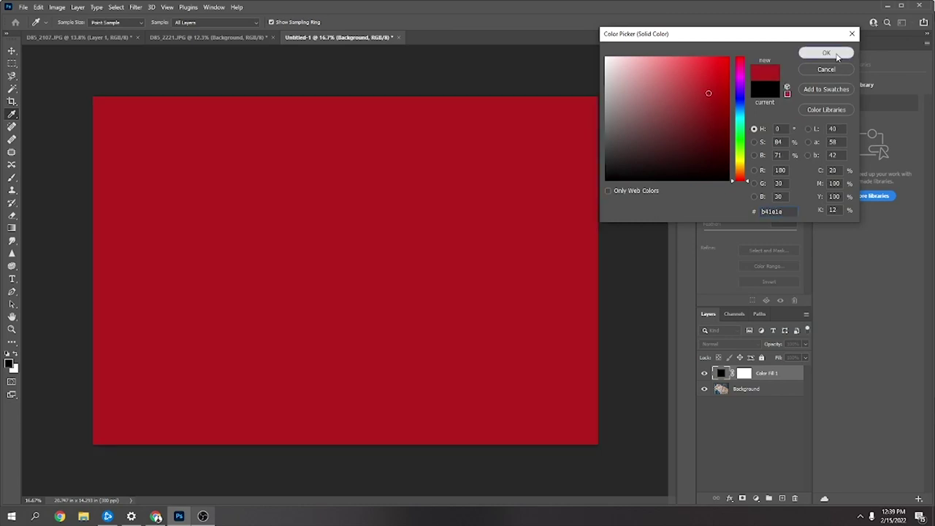
pyautogui.click(826, 52)
# Step: Duplicate the Background photo and move Background copy above Color Fill 1
pyautogui.moveTo(743, 391); pyautogui.dragTo(782, 498)
pyautogui.moveTo(753, 393); pyautogui.dragTo(749, 369)
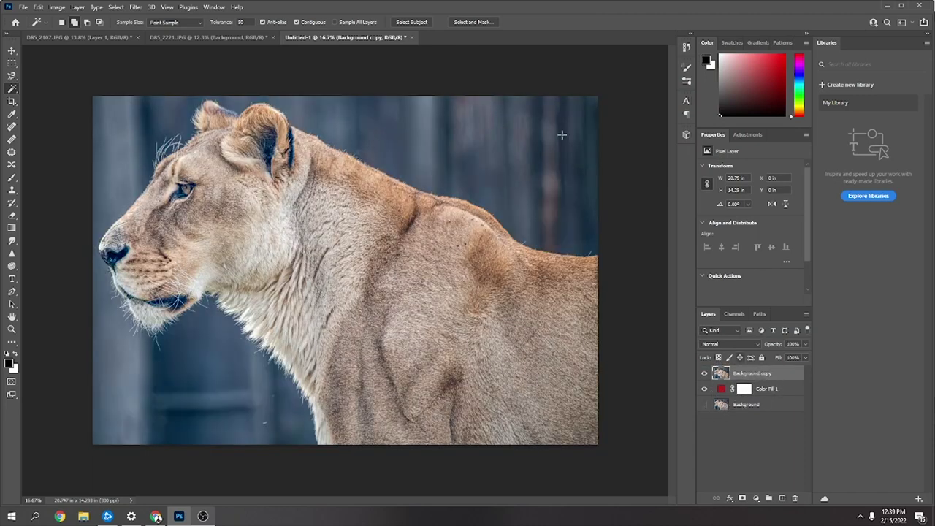
pyautogui.click(480, 23)
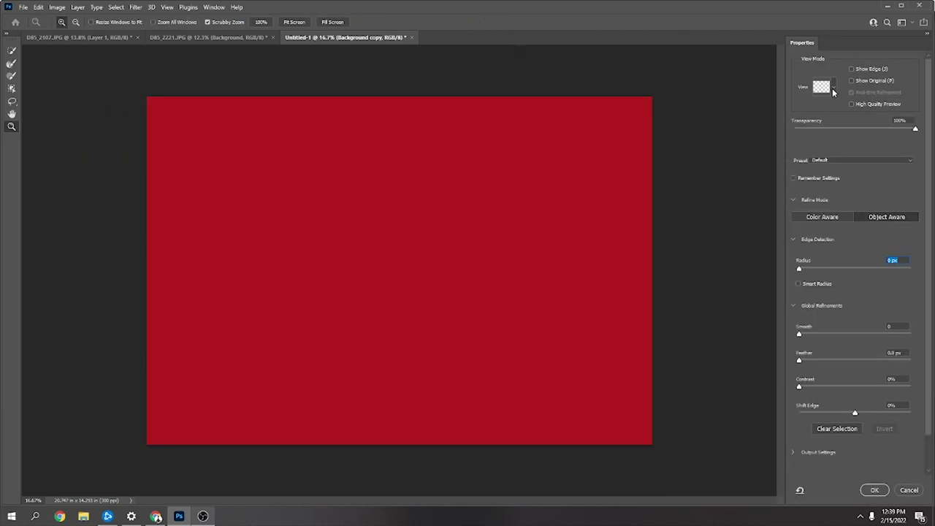
# Step: In Select and Mask, run Select Subject and widen the Edge Detection Radius for the fur, then apply
pyautogui.click(835, 87)
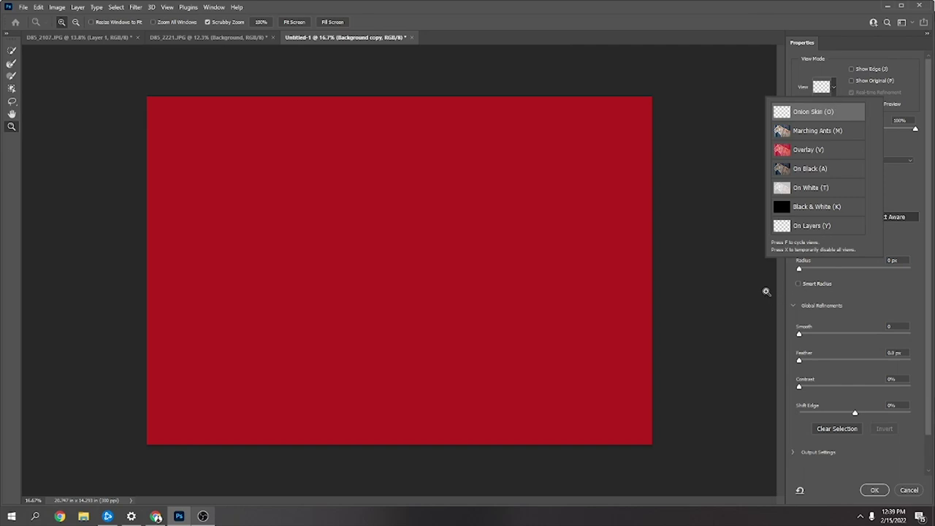
pyautogui.click(788, 310)
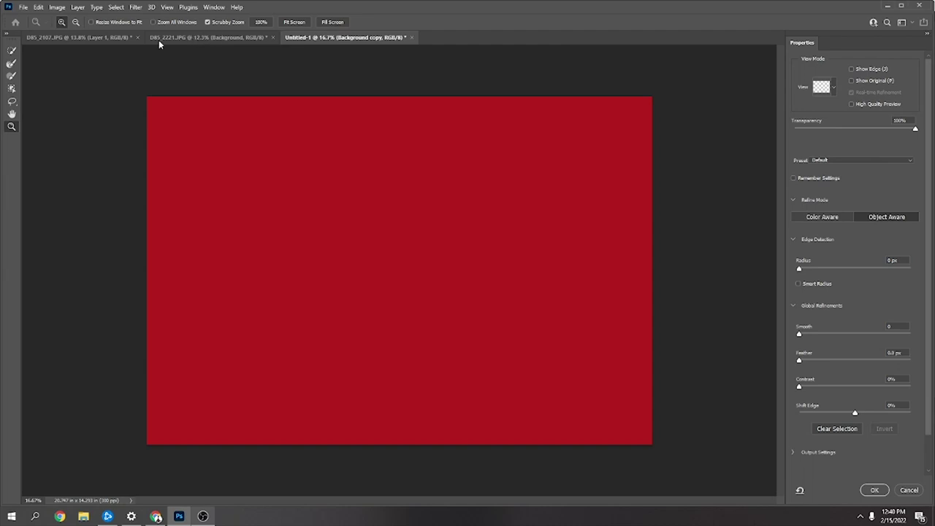
pyautogui.click(12, 50)
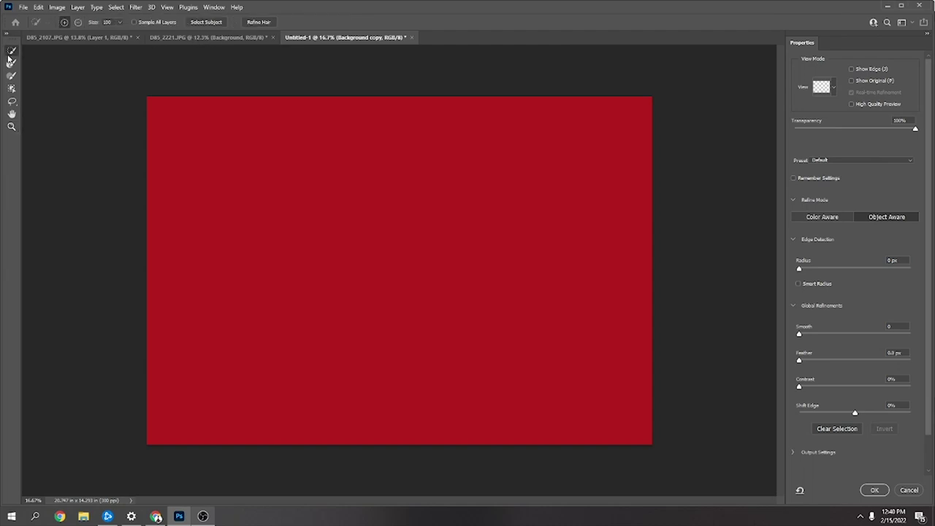
pyautogui.click(208, 23)
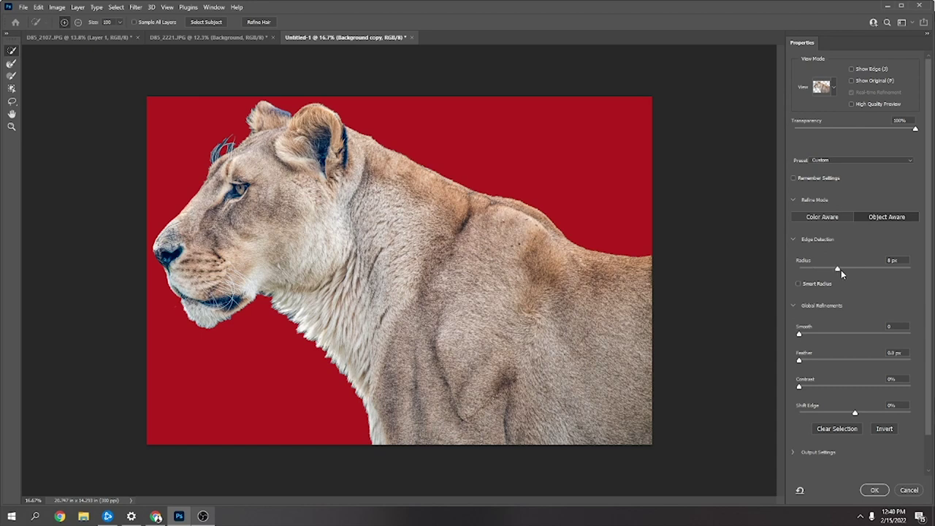
pyautogui.moveTo(841, 270); pyautogui.dragTo(875, 270)
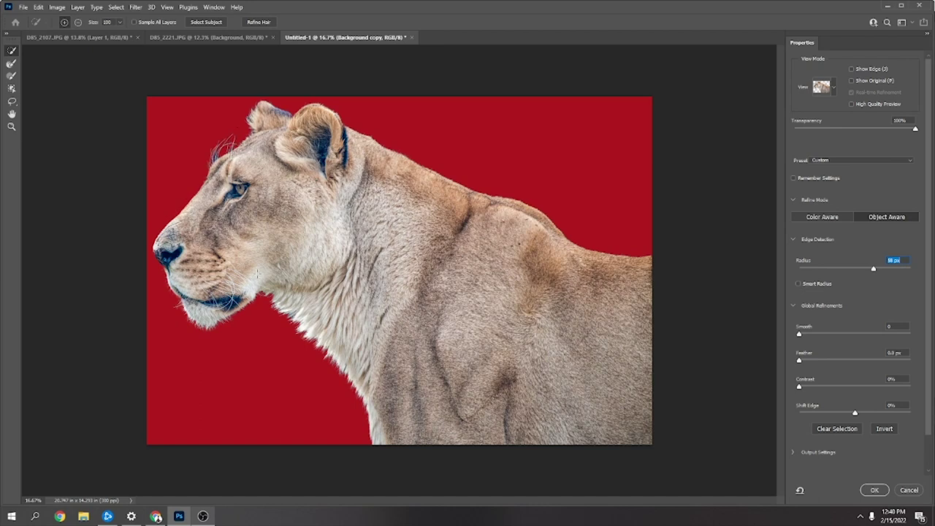
pyautogui.click(875, 490)
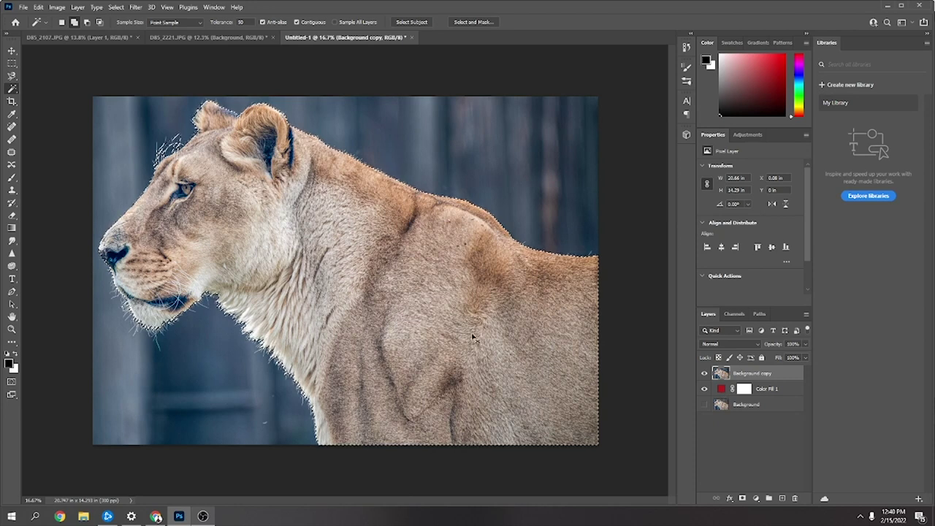
# Step: Copy the lioness selection onto a new Layer 1 and hide Background copy and Color Fill 1
pyautogui.click(704, 388)
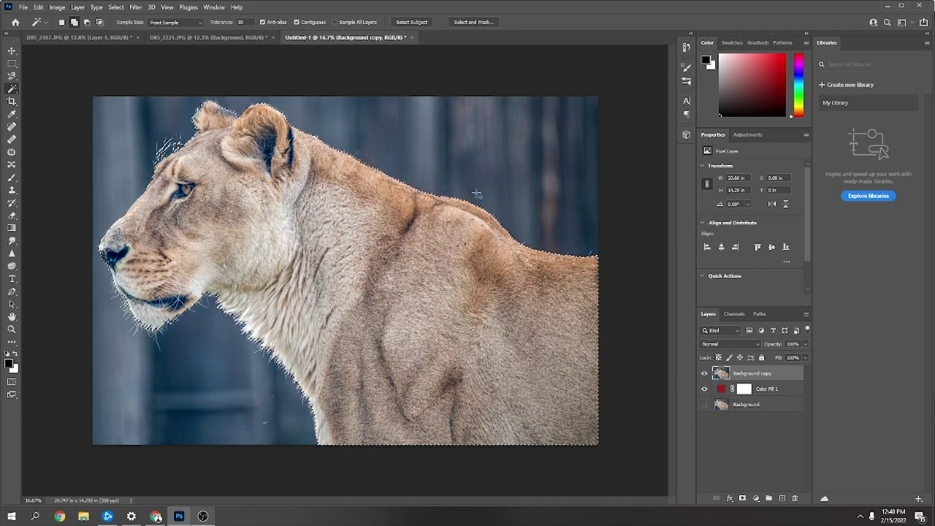
pyautogui.click(771, 387)
pyautogui.click(773, 375)
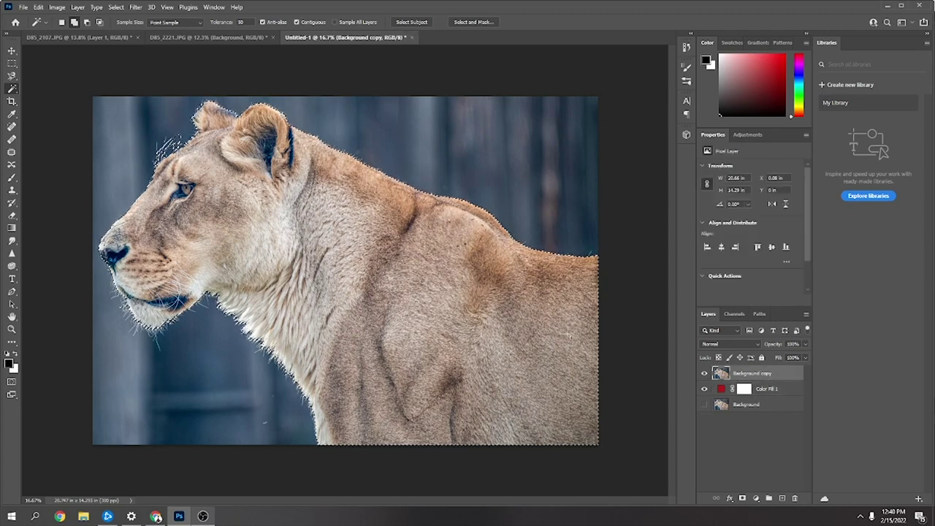
pyautogui.hotkey('ctrl', 'j')
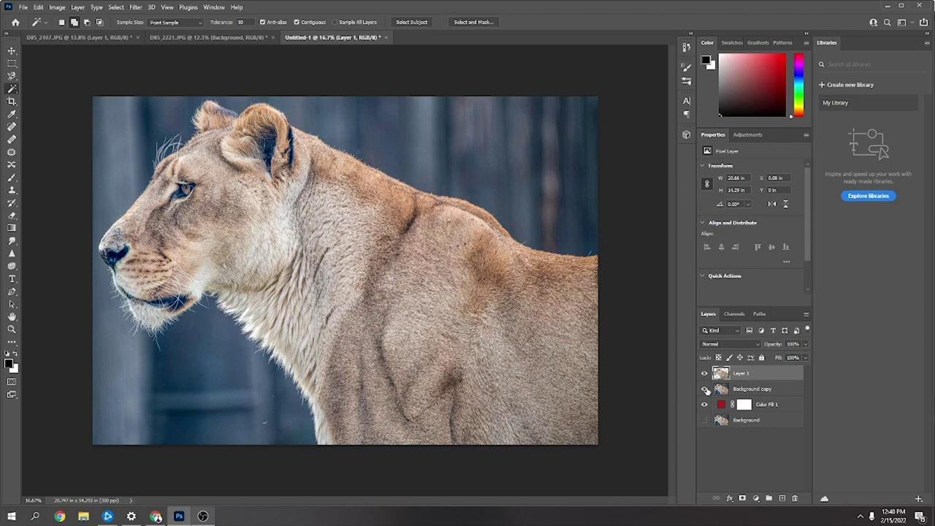
pyautogui.click(705, 389)
pyautogui.click(705, 405)
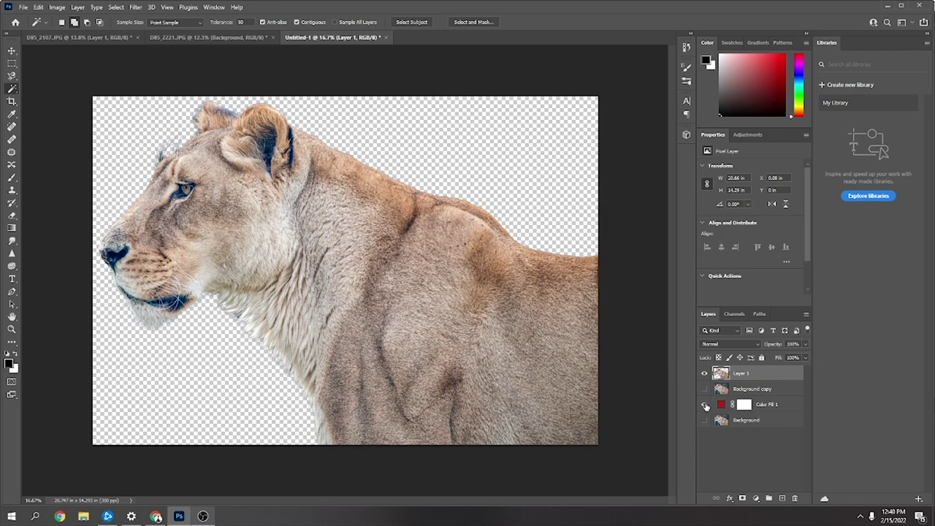
pyautogui.click(705, 405)
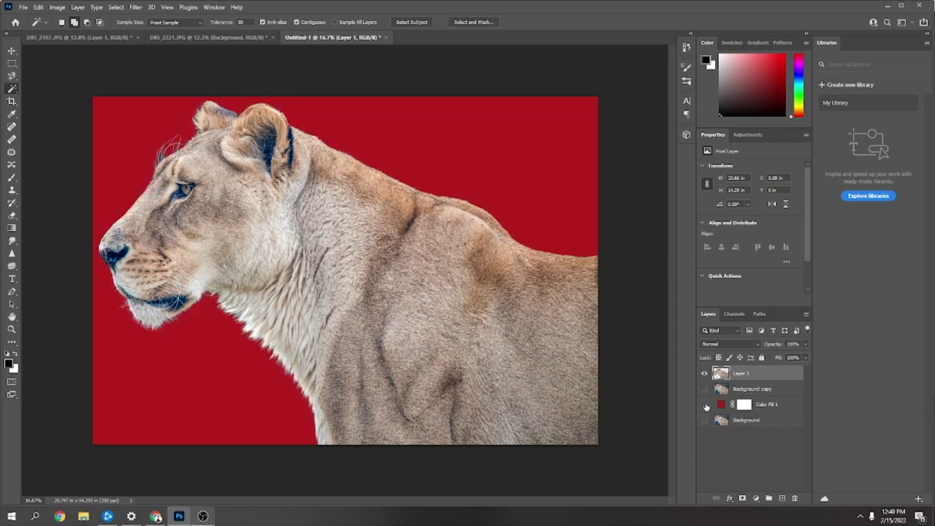
pyautogui.click(705, 406)
# Step: Zoom in on the whiskers and neck fur to check the cut-out edges, then fit to view
pyautogui.press('z')
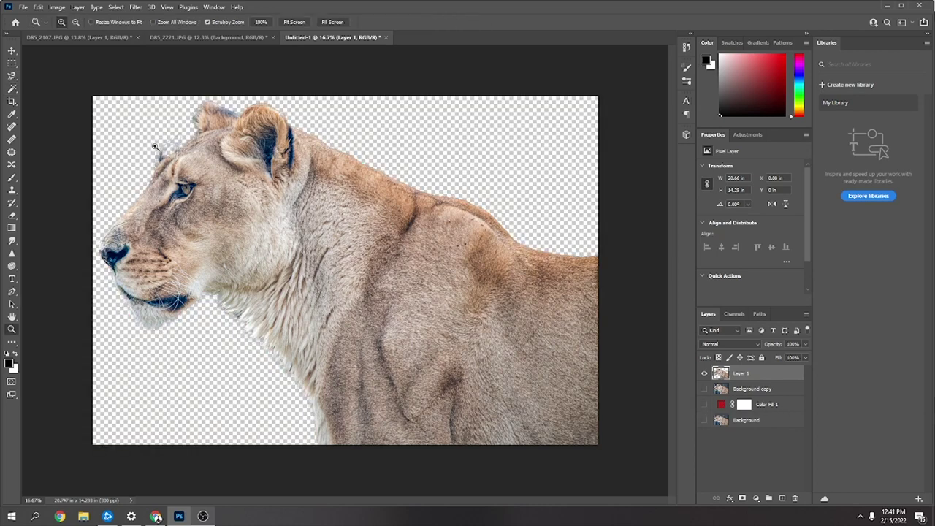
pyautogui.moveTo(155, 147); pyautogui.dragTo(301, 140)
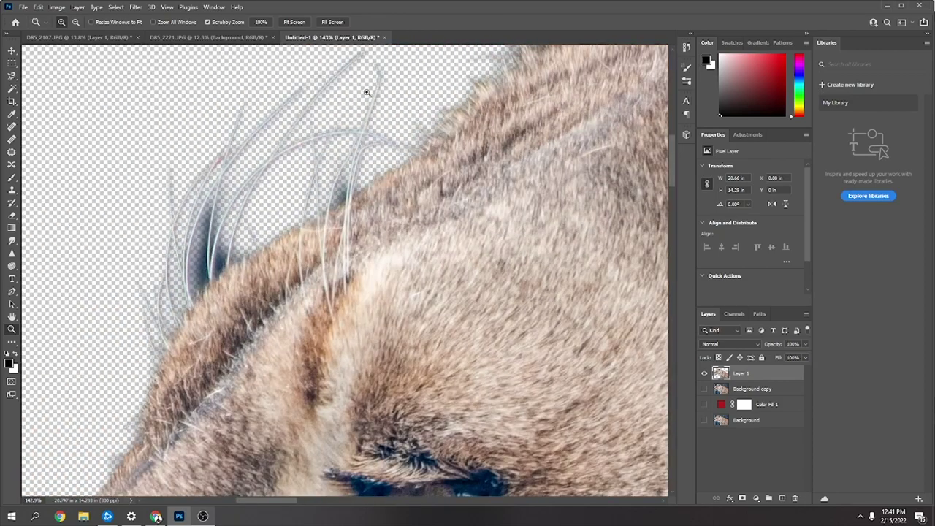
pyautogui.hotkey('ctrl', '0')
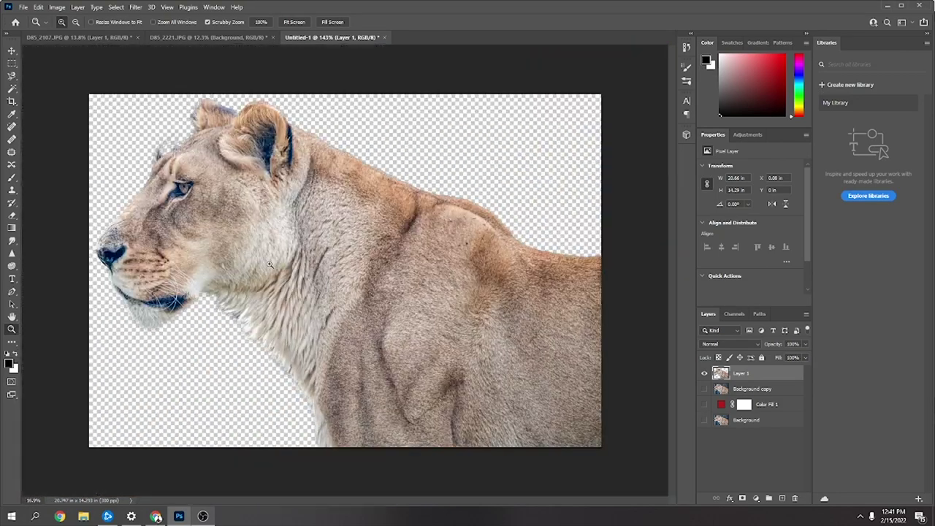
pyautogui.moveTo(267, 313); pyautogui.dragTo(267, 313)
pyautogui.hotkey('ctrl', '-')
pyautogui.hotkey('ctrl', '0')
pyautogui.moveTo(342, 385); pyautogui.dragTo(342, 384)
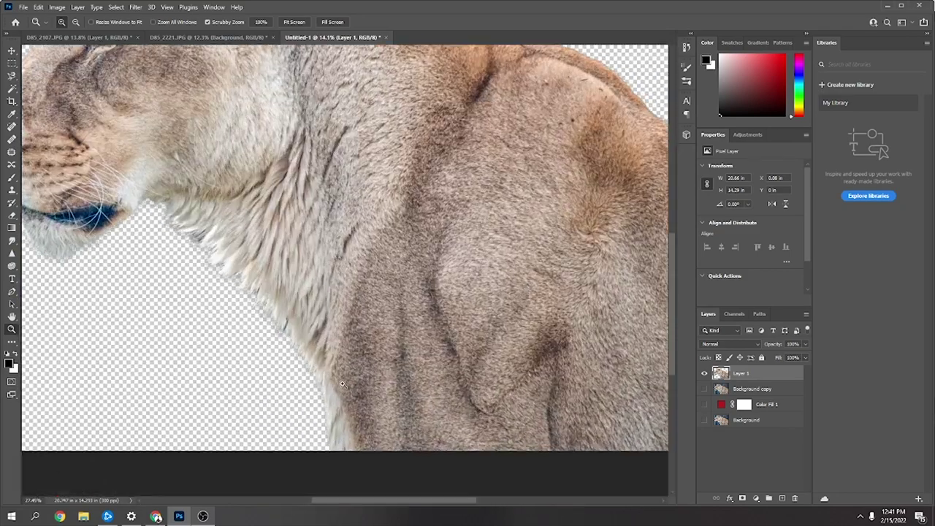
pyautogui.hotkey('ctrl', '0')
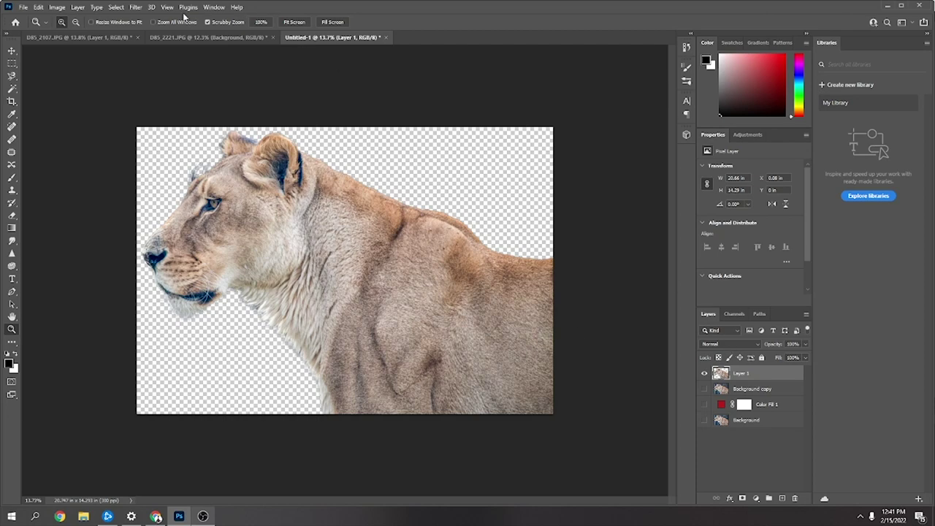
# Step: Apply Camera Raw to Layer 1: Exposure +0.25, Contrast +27, Highlights -100, Shadows +9, Texture +22, Clarity +21
pyautogui.click(135, 8)
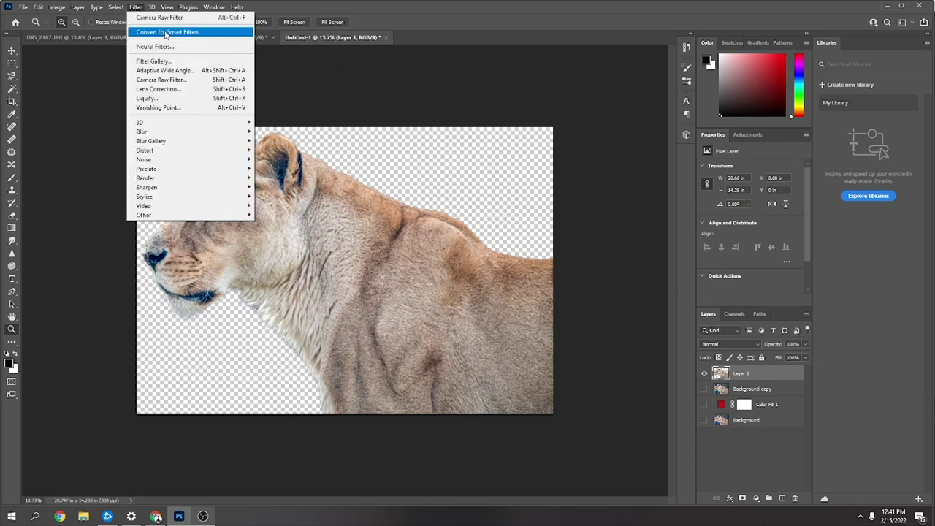
pyautogui.click(167, 82)
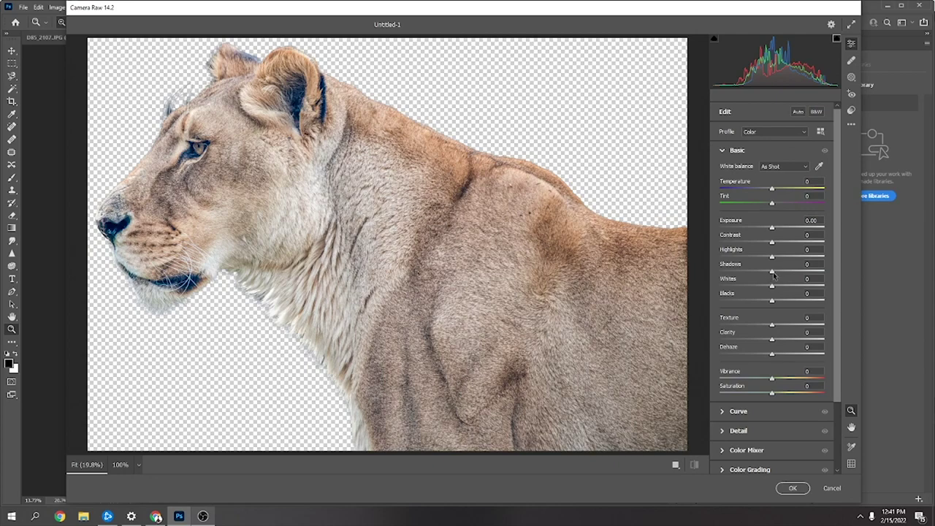
pyautogui.moveTo(772, 271); pyautogui.dragTo(701, 259)
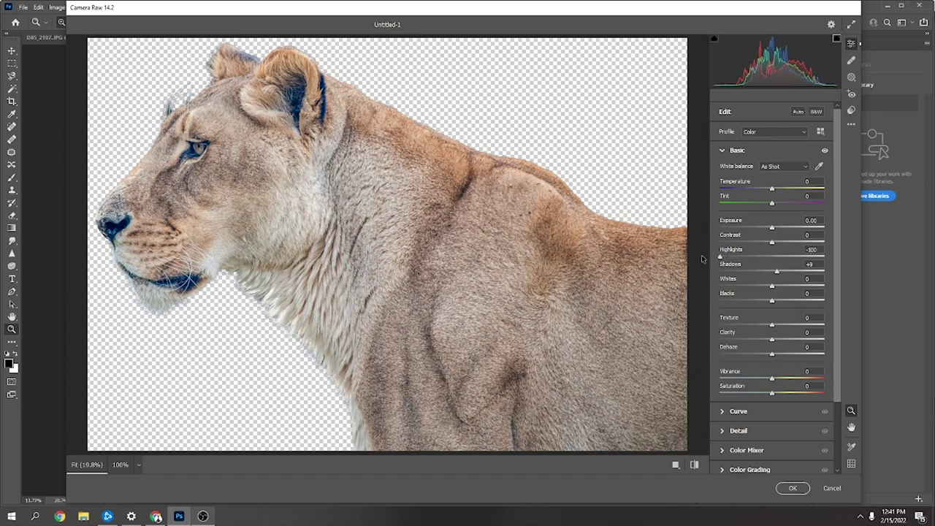
pyautogui.moveTo(772, 242)
pyautogui.mouseDown()
pyautogui.moveTo(787, 248)
pyautogui.moveTo(774, 228)
pyautogui.mouseUp()
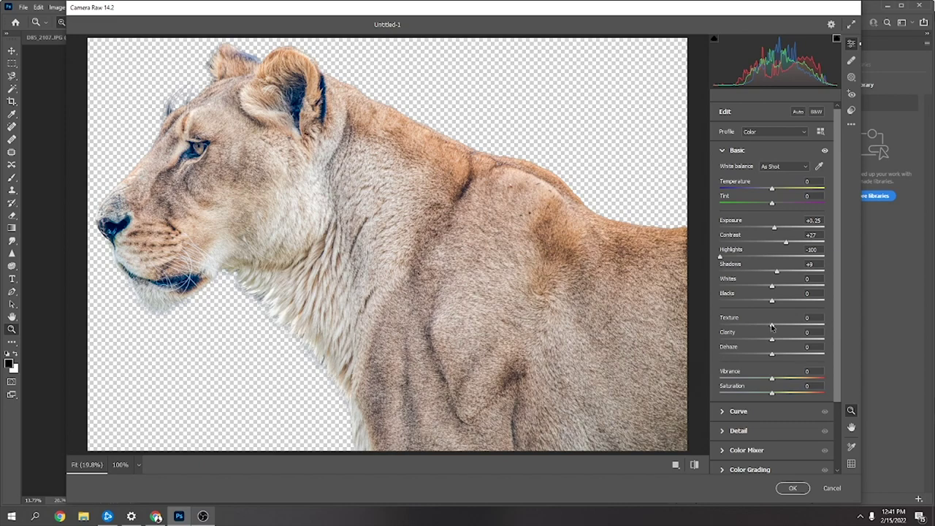
pyautogui.moveTo(771, 328)
pyautogui.mouseDown()
pyautogui.moveTo(787, 329)
pyautogui.moveTo(783, 342)
pyautogui.mouseUp()
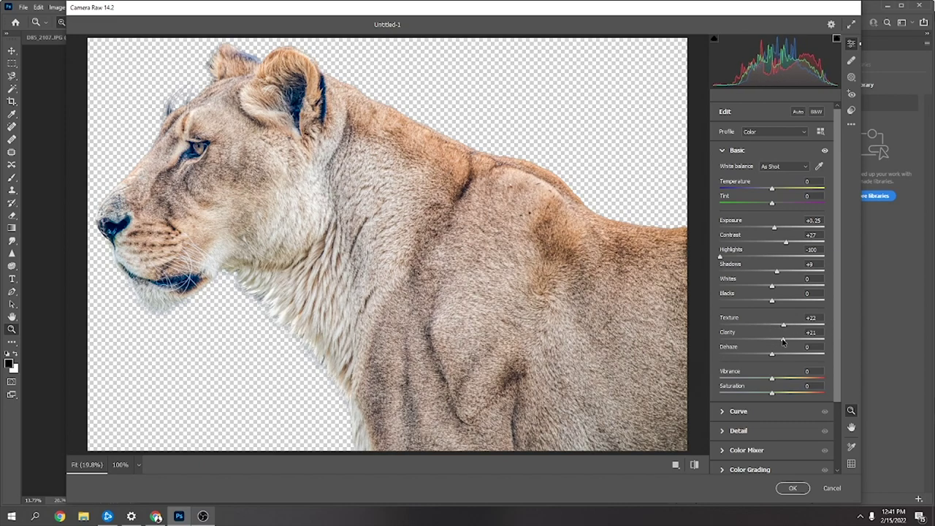
pyautogui.click(797, 491)
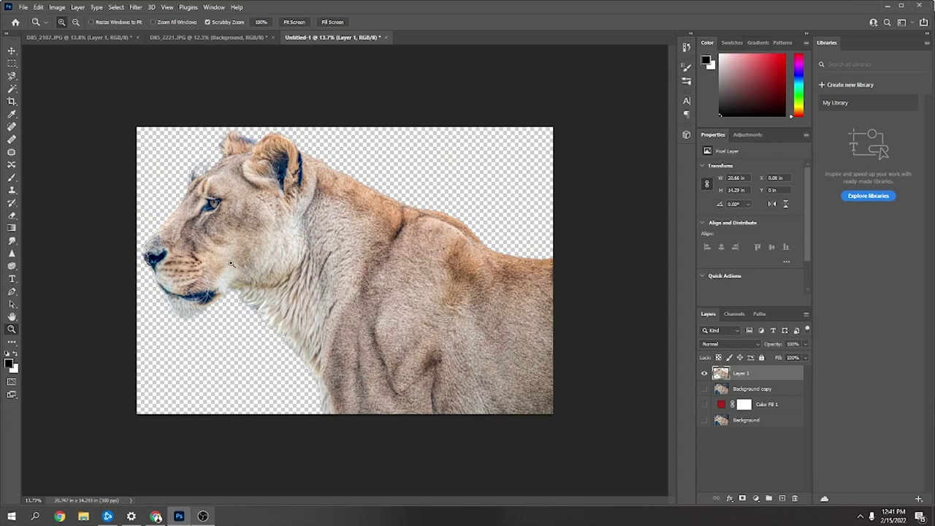
pyautogui.click(38, 6)
# Step: Apply Black & White with Reds 26, Yellows 130, Greens 13, Cyans 74, Blues 166, Magentas 202
pyautogui.moveTo(57, 6)
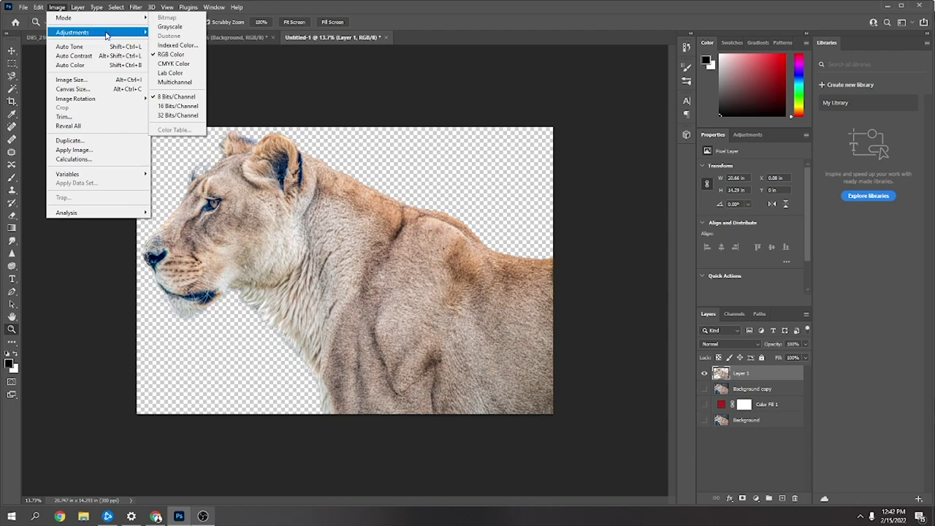
pyautogui.moveTo(109, 35)
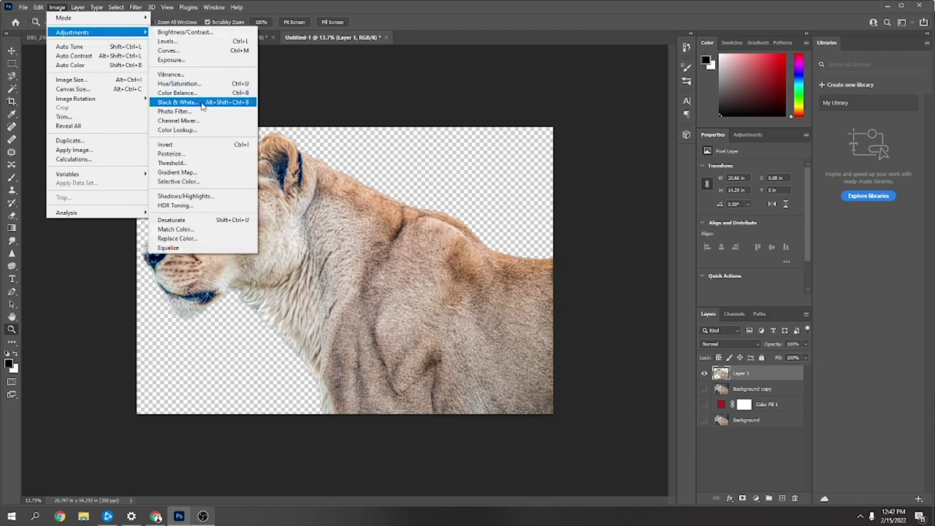
pyautogui.click(203, 106)
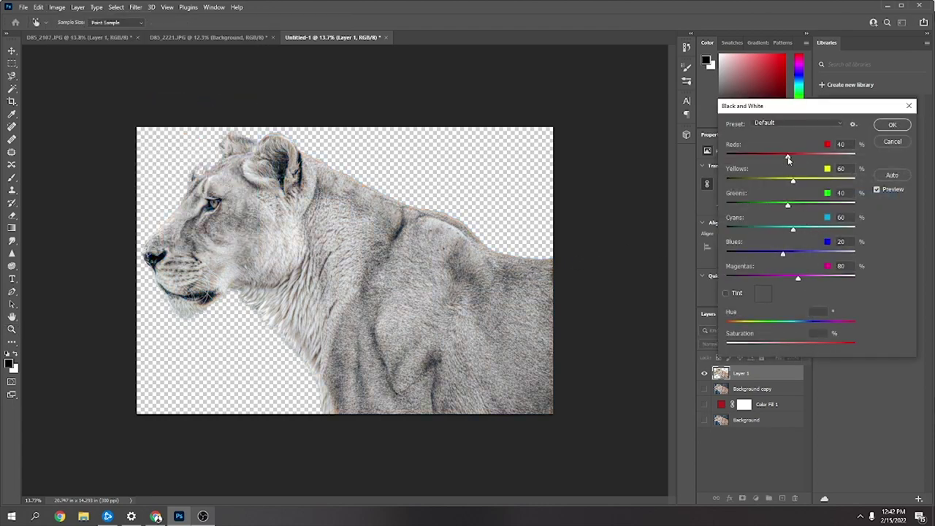
pyautogui.moveTo(788, 160); pyautogui.dragTo(813, 185)
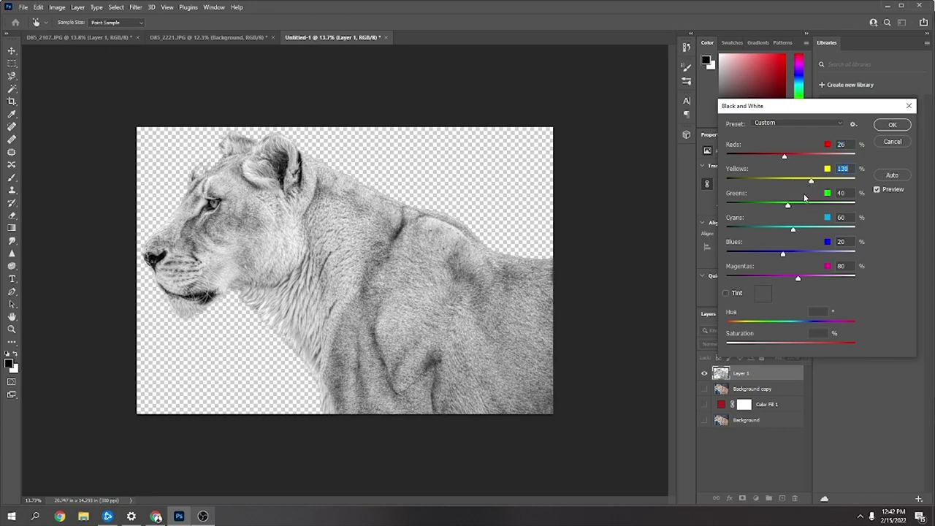
pyautogui.moveTo(788, 207); pyautogui.dragTo(830, 286)
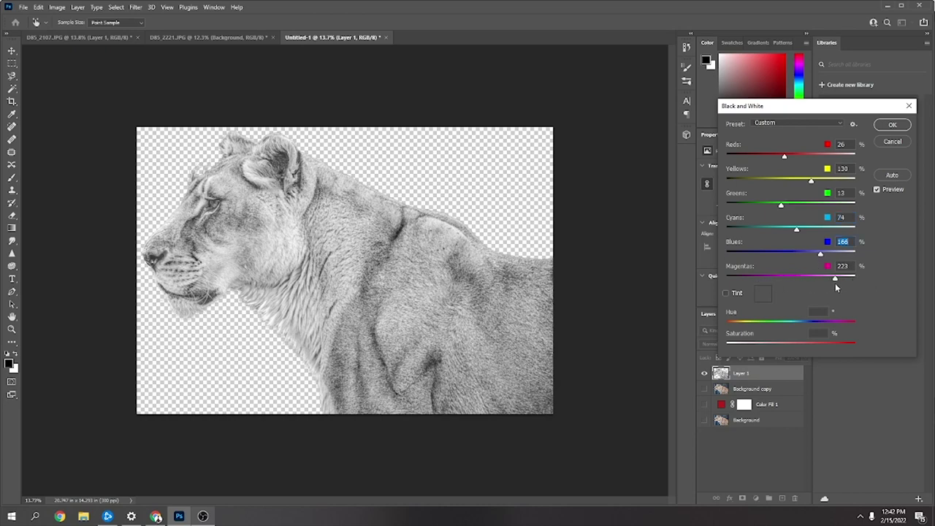
pyautogui.click(892, 125)
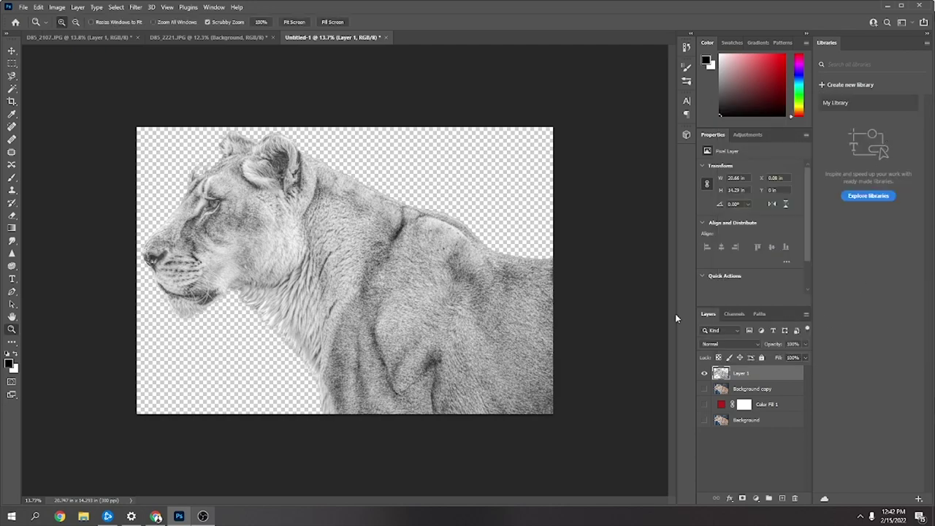
# Step: Make two copies of Layer 1, invert the top copy and set it to Vivid Light
pyautogui.moveTo(762, 374); pyautogui.dragTo(782, 497)
pyautogui.moveTo(778, 381); pyautogui.dragTo(782, 497)
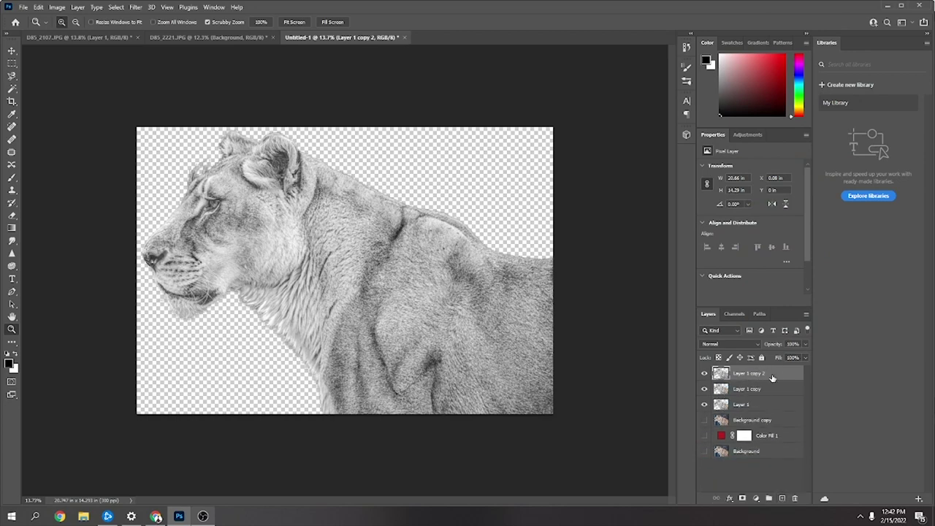
pyautogui.hotkey('ctrl', 'i')
pyautogui.click(747, 346)
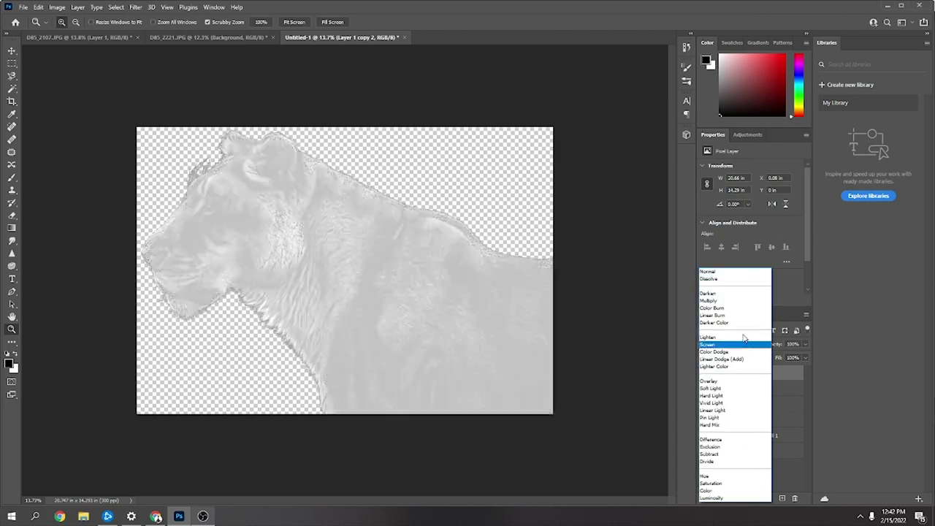
pyautogui.click(736, 404)
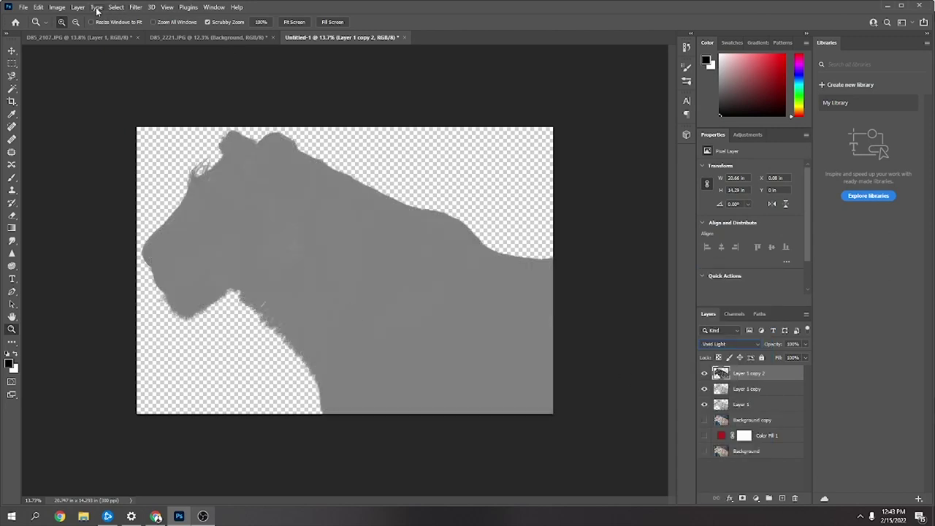
# Step: Apply a Gaussian Blur to the inverted copy, then group both copies as Group 1
pyautogui.click(135, 9)
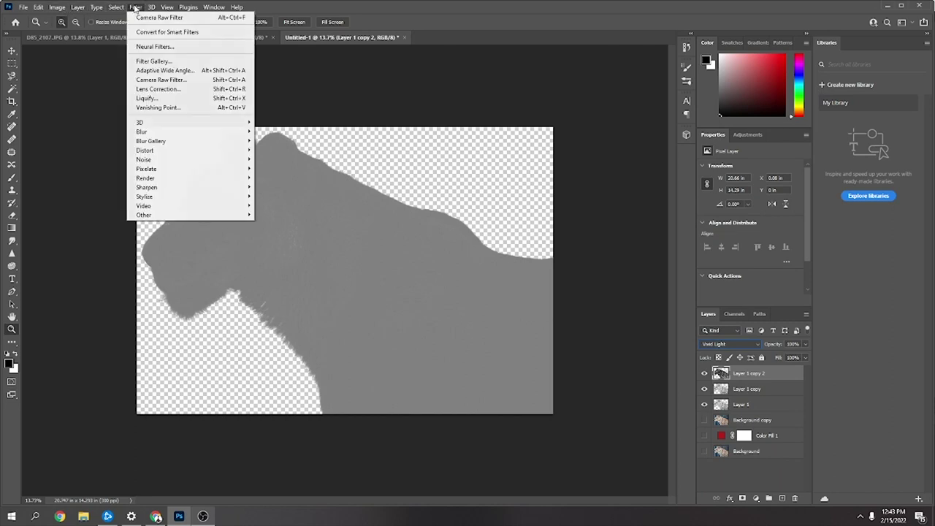
pyautogui.moveTo(197, 134)
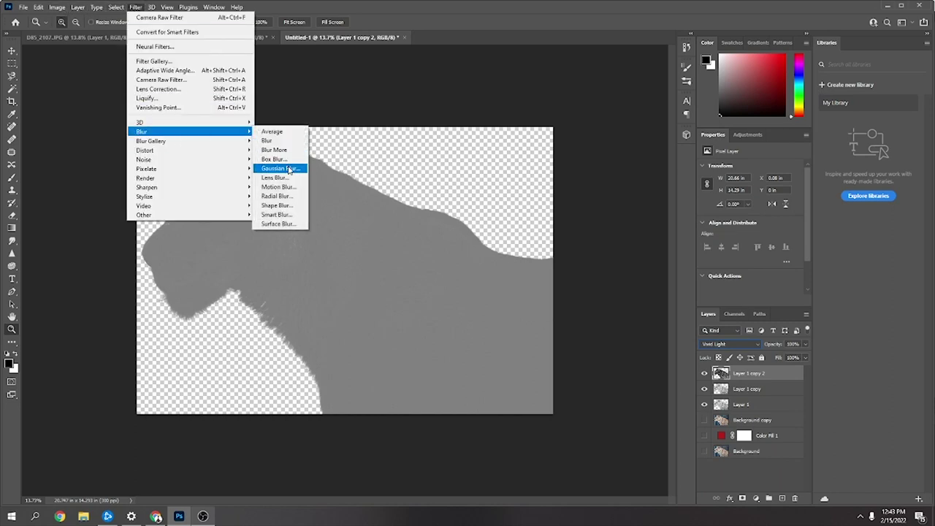
pyautogui.click(285, 169)
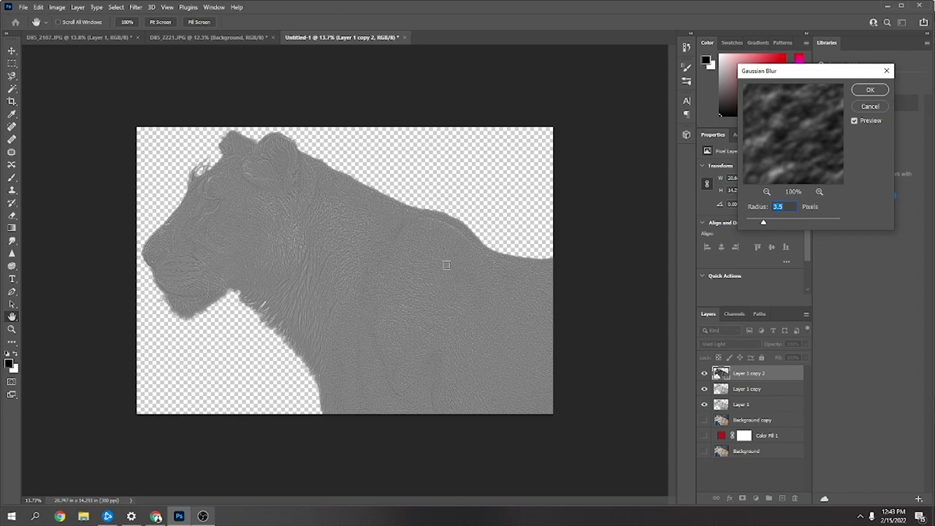
pyautogui.moveTo(760, 223)
pyautogui.mouseDown()
pyautogui.moveTo(788, 226)
pyautogui.moveTo(754, 225)
pyautogui.moveTo(764, 220)
pyautogui.mouseUp()
pyautogui.click(871, 91)
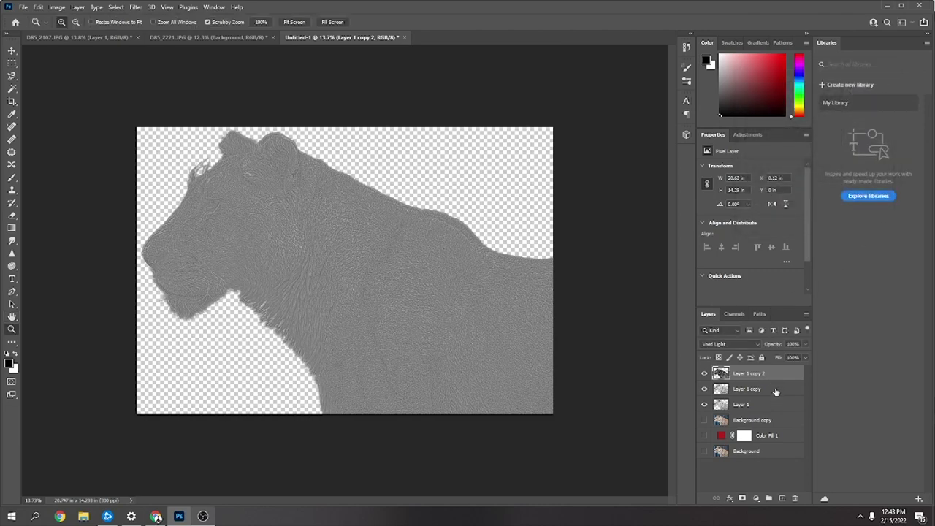
pyautogui.keyDown('shift'); pyautogui.click(779, 392); pyautogui.keyUp('shift')
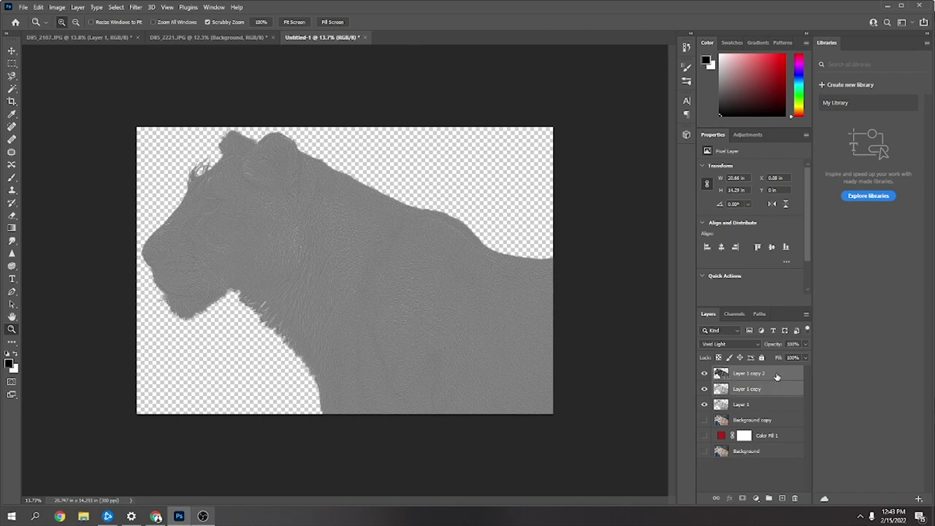
pyautogui.hotkey('ctrl', 'g')
# Step: Set Group 1's blend mode to Overlay for the pencil-sketch look
pyautogui.click(751, 344)
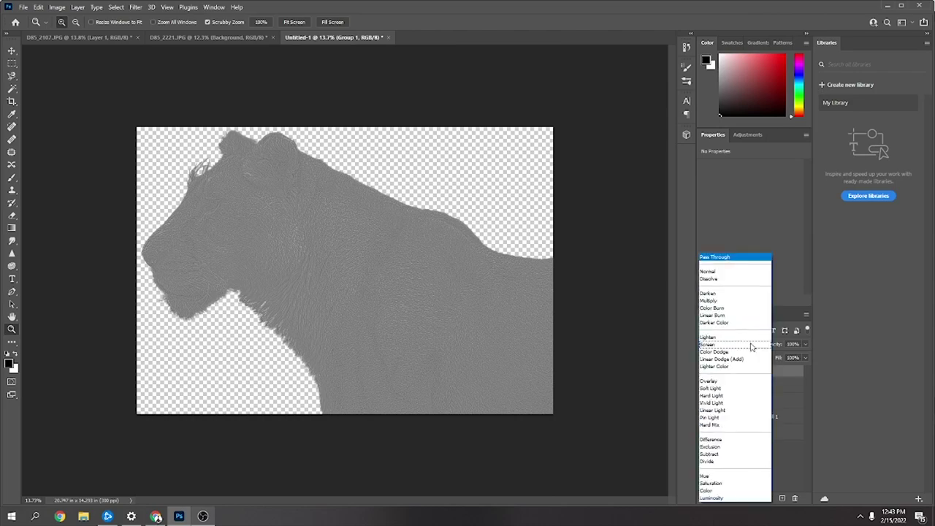
pyautogui.click(751, 383)
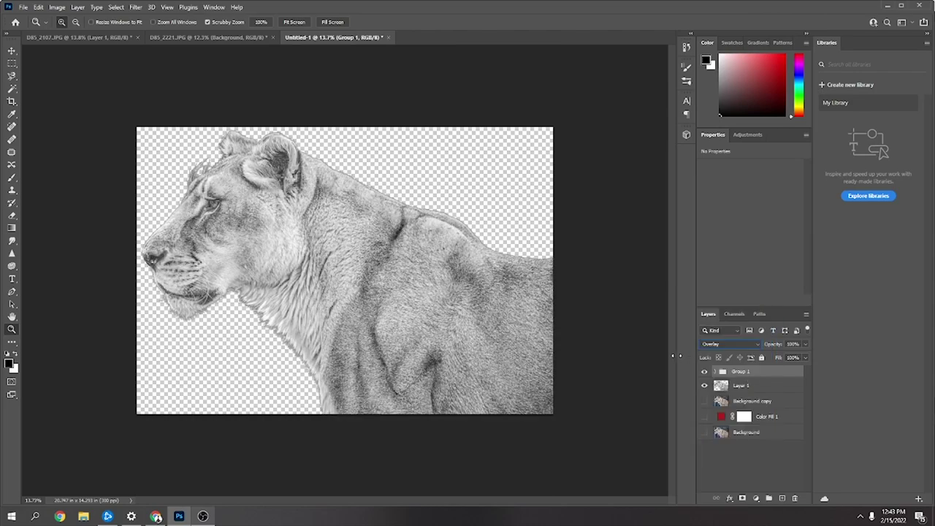
pyautogui.click(705, 373)
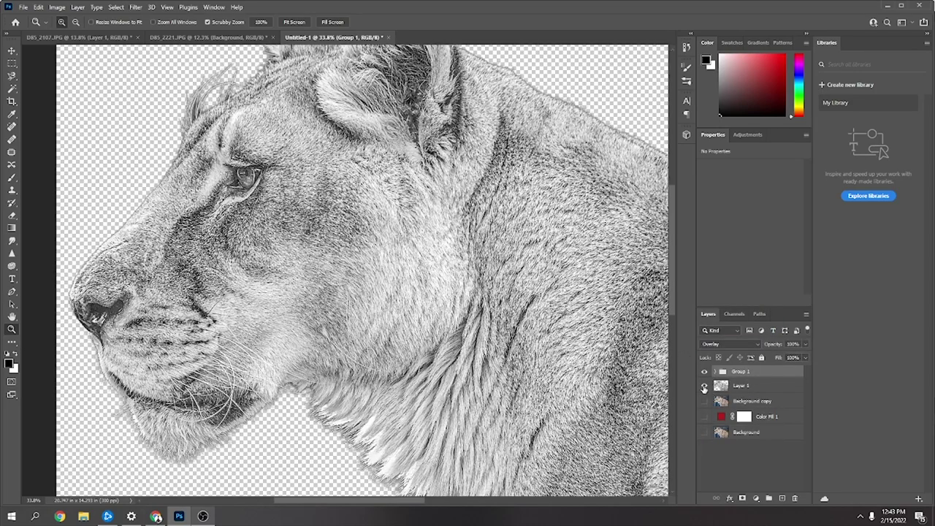
# Step: Toggle Layer 1 and Group 1 visibility to compare before and after, then zoom out
pyautogui.click(703, 386)
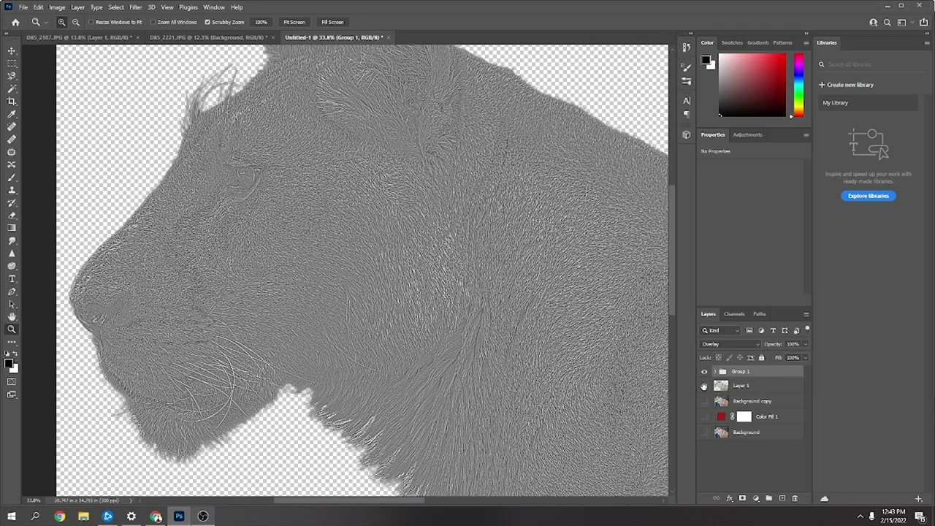
pyautogui.click(703, 385)
pyautogui.click(705, 373)
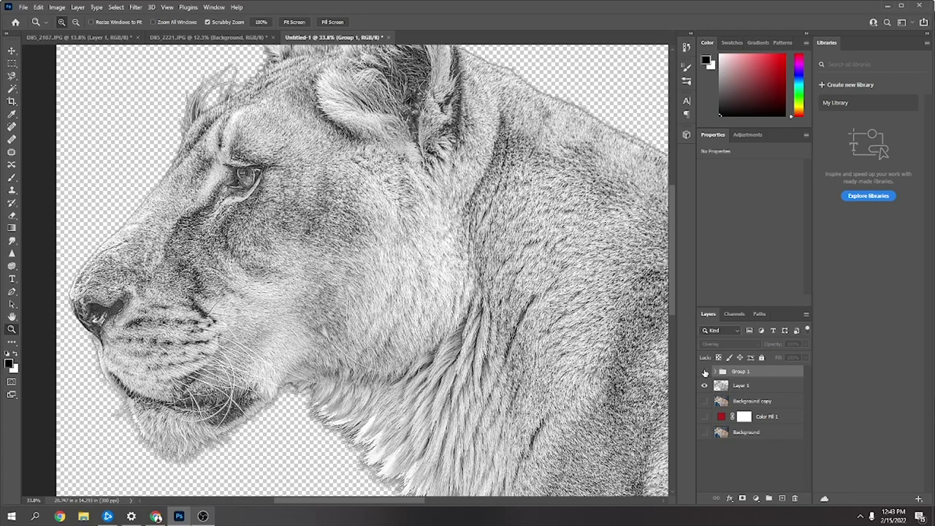
pyautogui.click(705, 373)
pyautogui.click(704, 373)
pyautogui.click(705, 373)
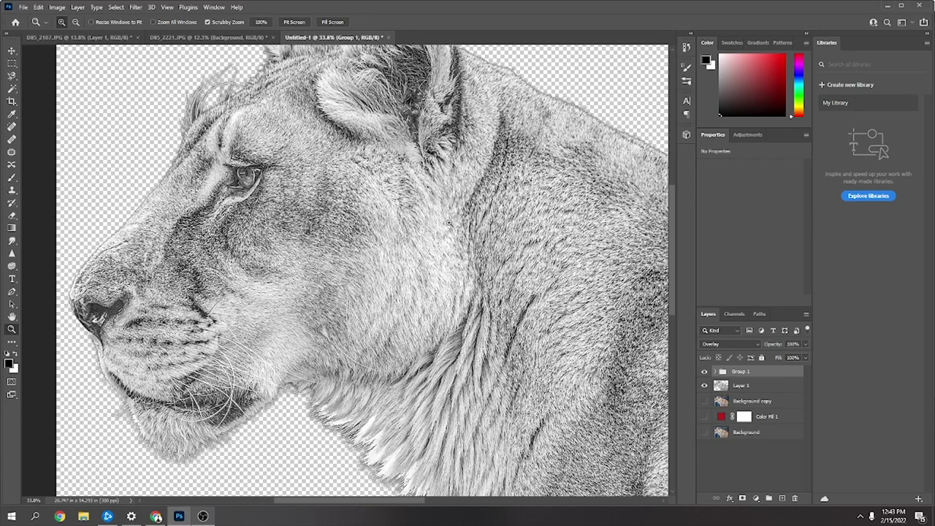
pyautogui.moveTo(499, 223); pyautogui.dragTo(465, 227)
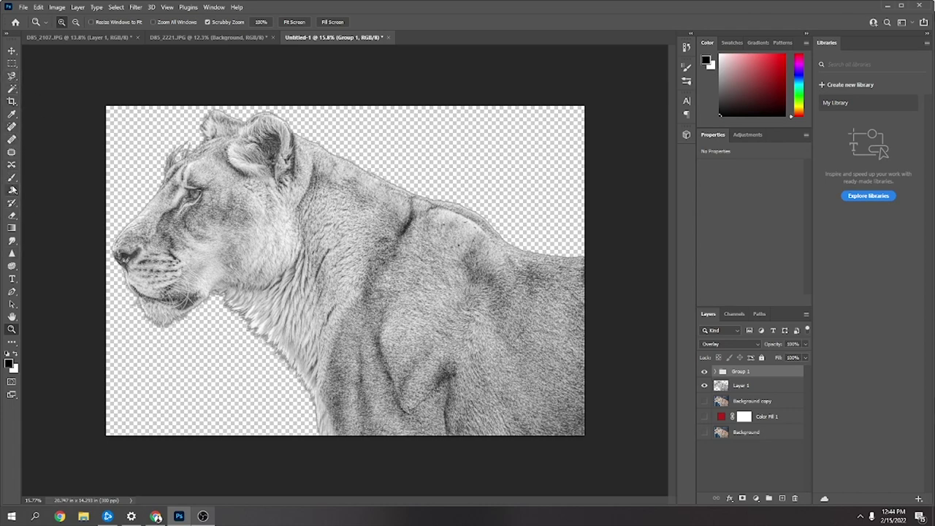
pyautogui.click(12, 102)
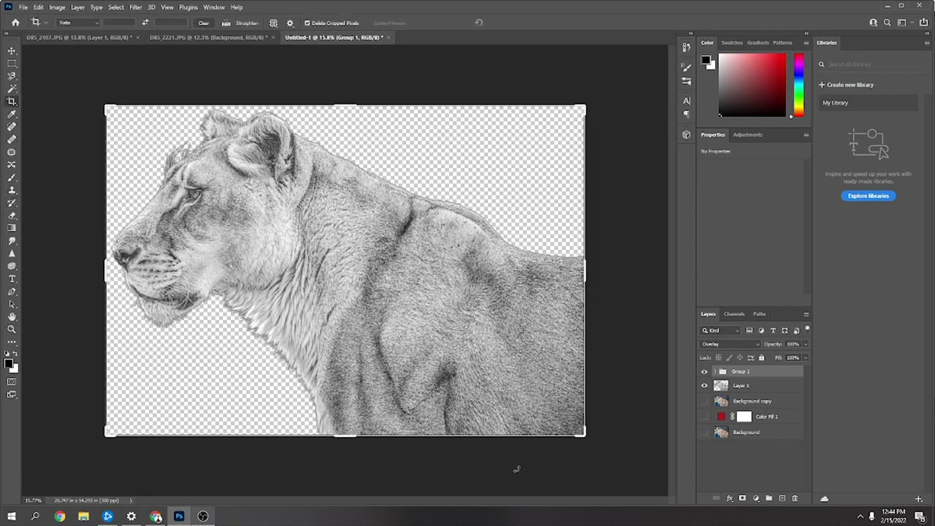
# Step: Crop to the lioness's head and shoulders and delete the layers from Background copy down to Background
pyautogui.moveTo(582, 436); pyautogui.dragTo(513, 415)
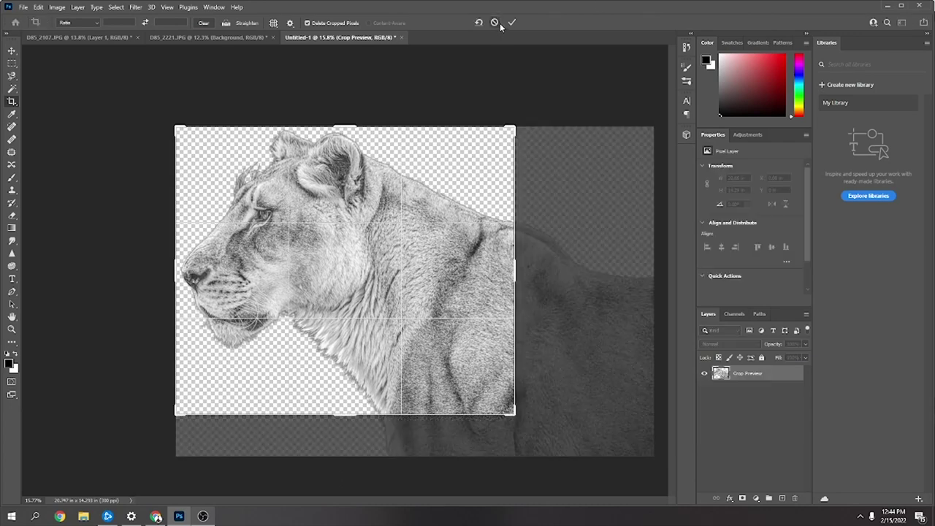
pyautogui.click(512, 23)
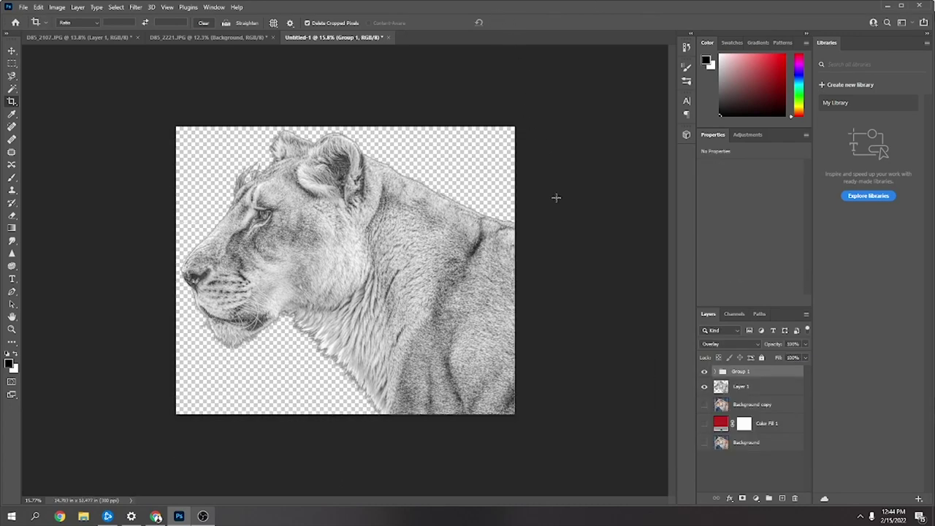
pyautogui.click(764, 390)
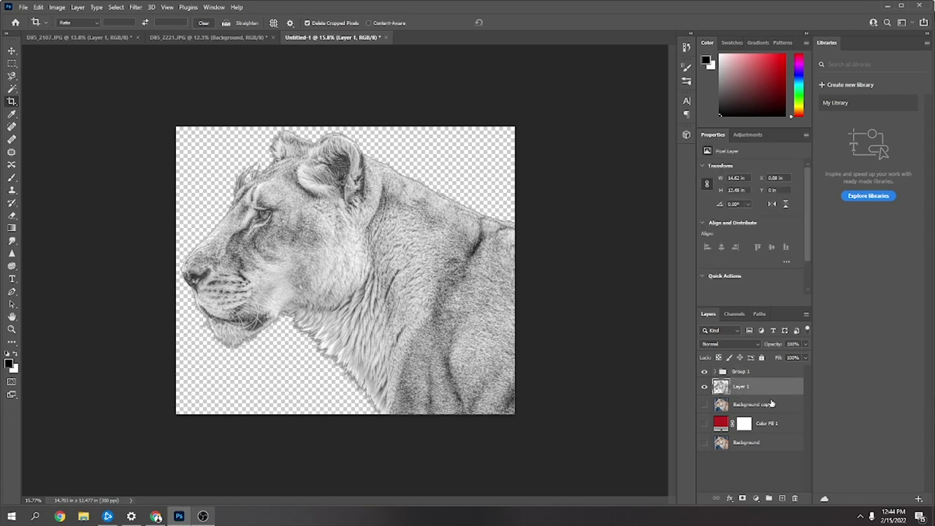
pyautogui.click(769, 406)
pyautogui.keyDown('shift'); pyautogui.click(779, 442); pyautogui.keyUp('shift')
pyautogui.moveTo(779, 442); pyautogui.dragTo(795, 498)
# Step: Export via Save for Web (Legacy) as a transparent PNG-24 file
pyautogui.click(23, 6)
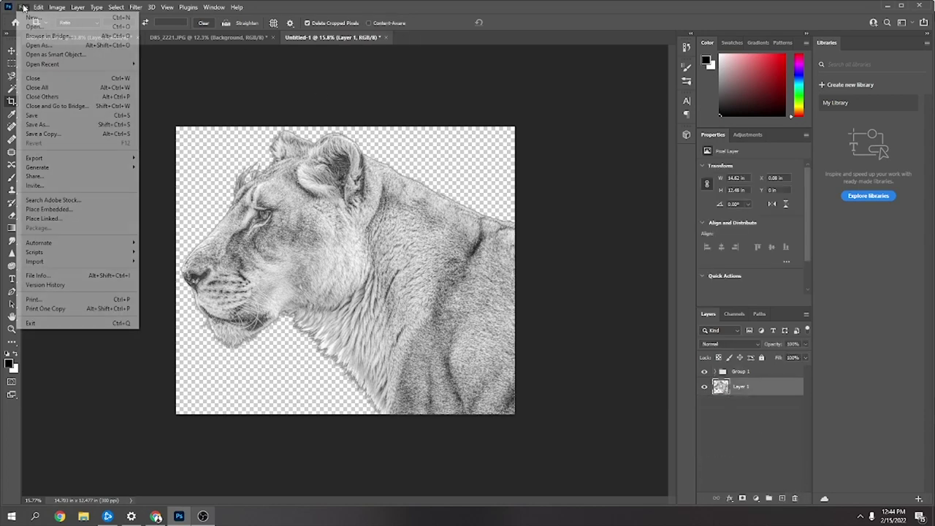
pyautogui.moveTo(73, 159)
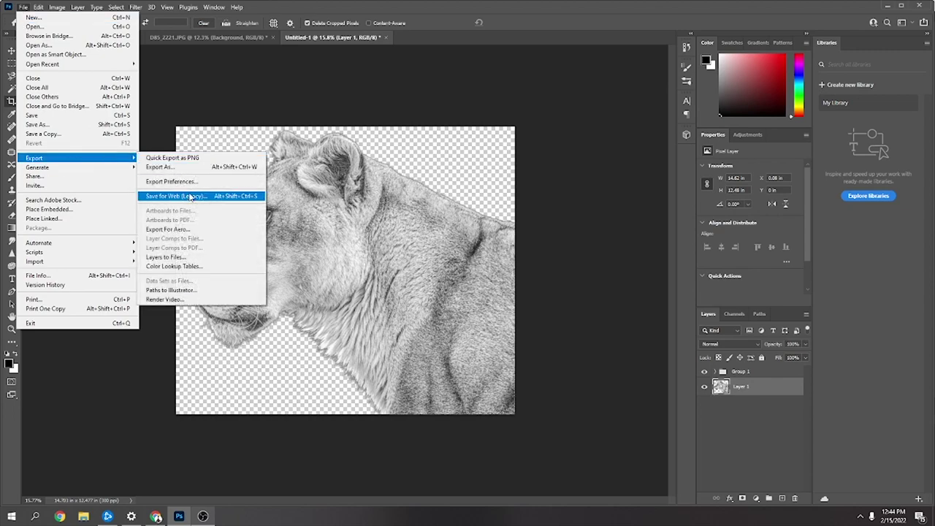
pyautogui.click(191, 199)
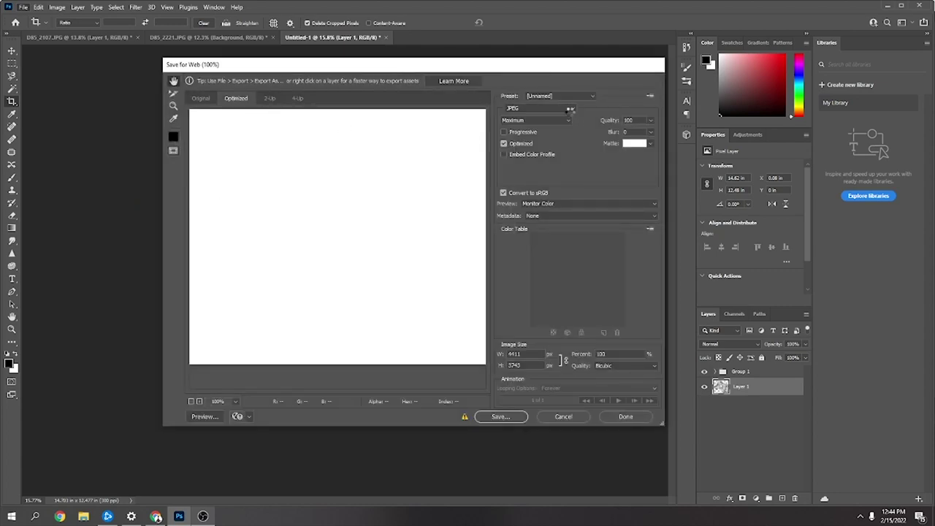
pyautogui.click(572, 108)
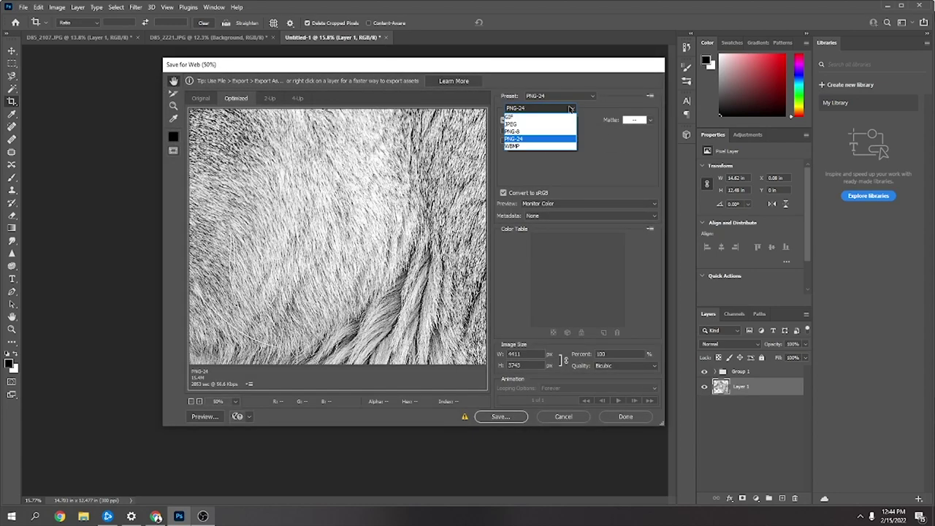
pyautogui.click(572, 108)
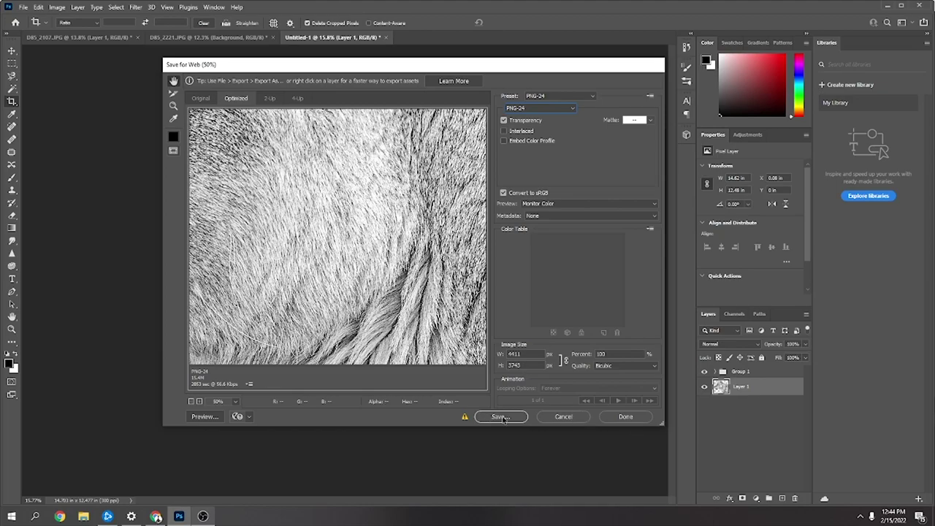
pyautogui.click(501, 418)
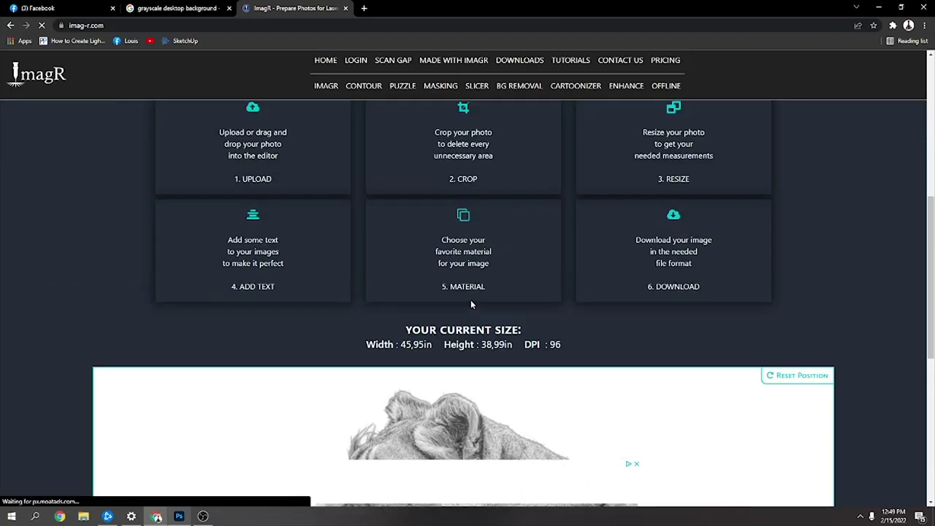
pyautogui.scroll(-3, 471, 299)
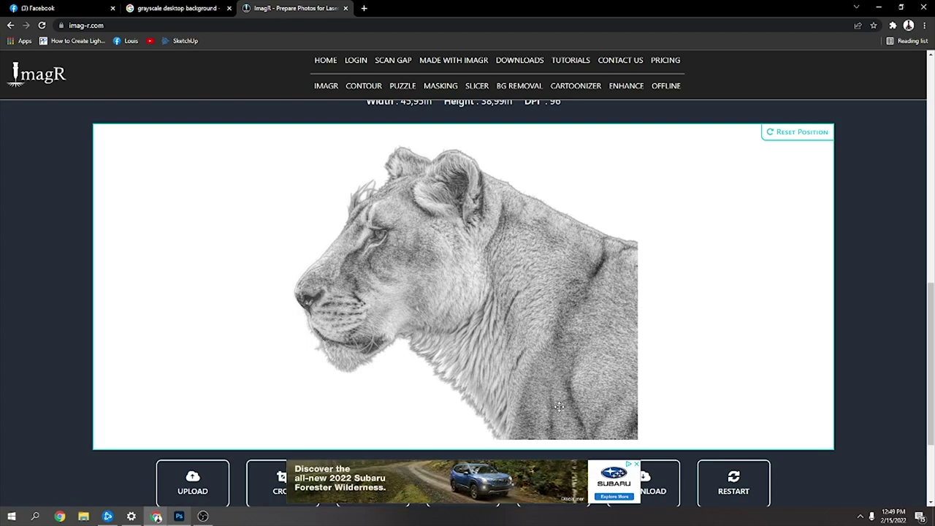
# Step: Resize the image in ImagR to 12 inches wide, giving 10.18 inches tall with fixed aspect ratio
pyautogui.scroll(-2, 608, 369)
pyautogui.scroll(1, 512, 376)
pyautogui.scroll(-1, 428, 393)
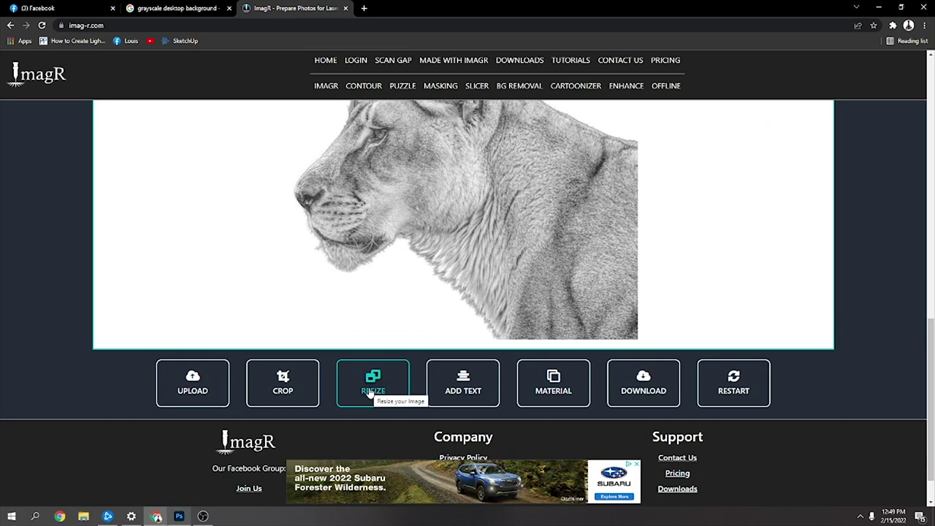
pyautogui.click(371, 393)
pyautogui.click(508, 222)
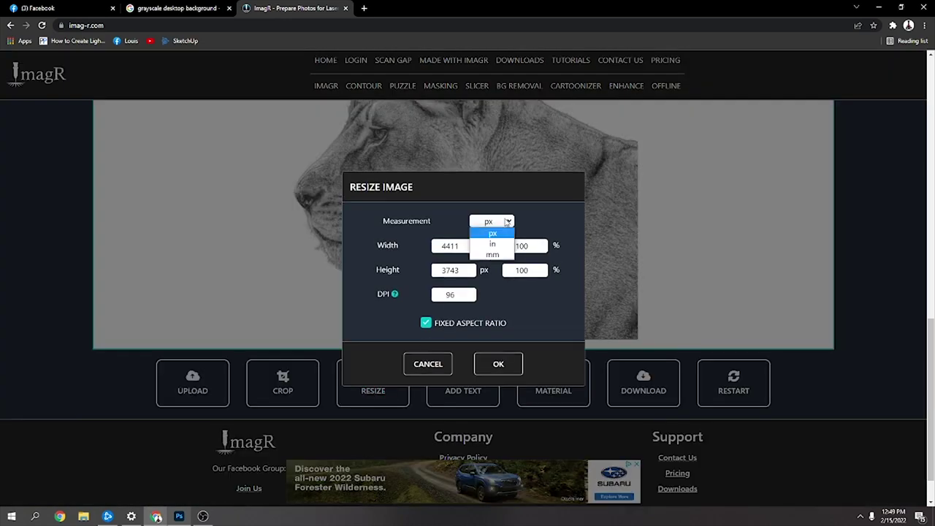
pyautogui.click(492, 244)
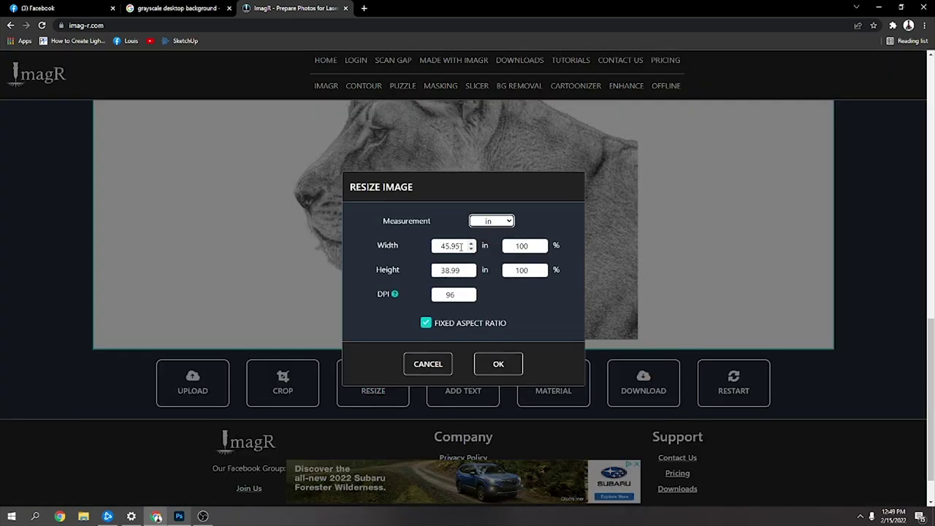
pyautogui.click(461, 246)
pyautogui.doubleClick(462, 246)
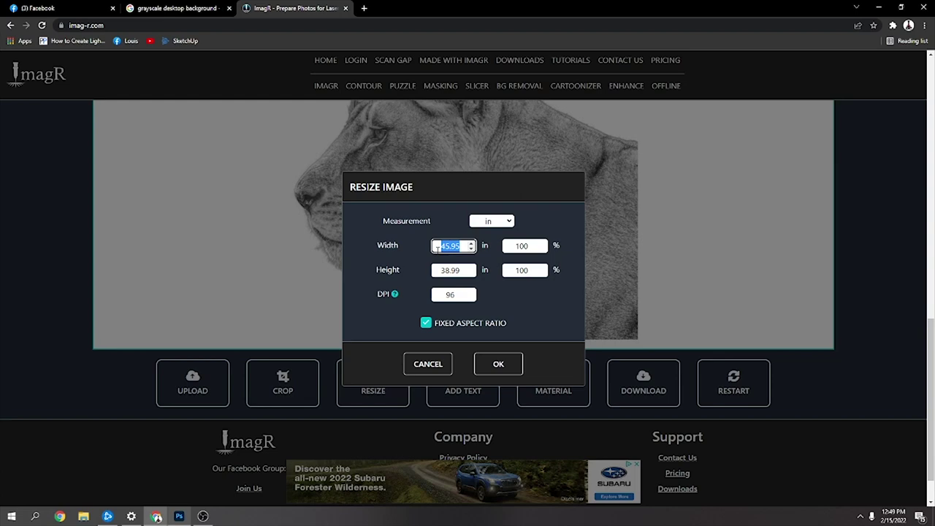
pyautogui.write('12')
pyautogui.moveTo(502, 293); pyautogui.dragTo(525, 318)
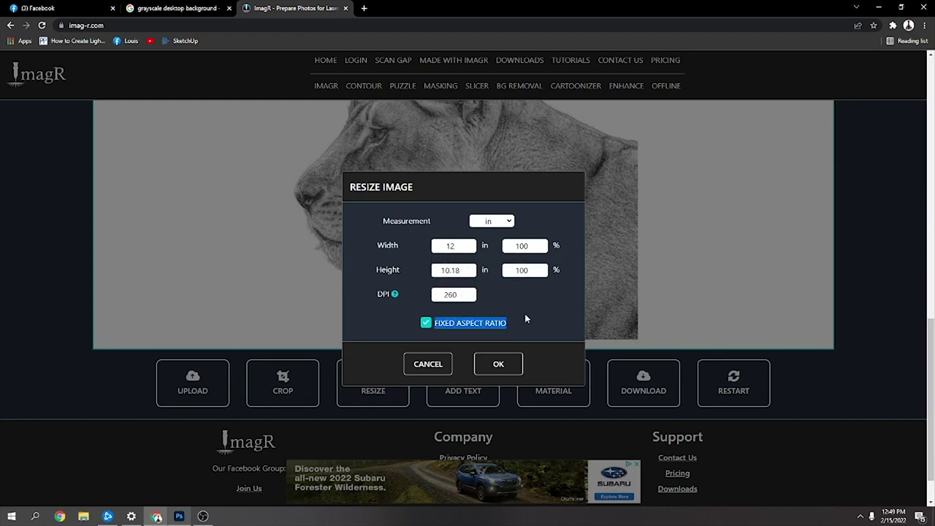
pyautogui.click(505, 367)
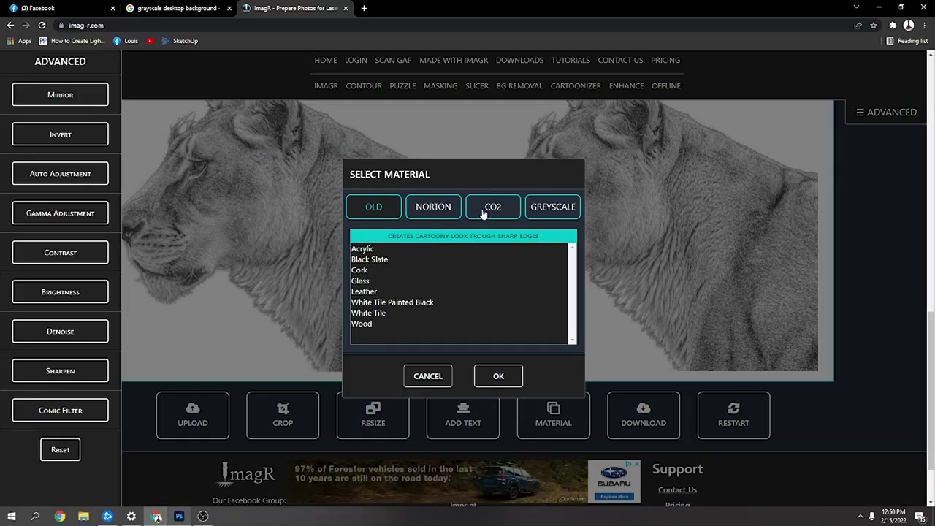
pyautogui.click(493, 207)
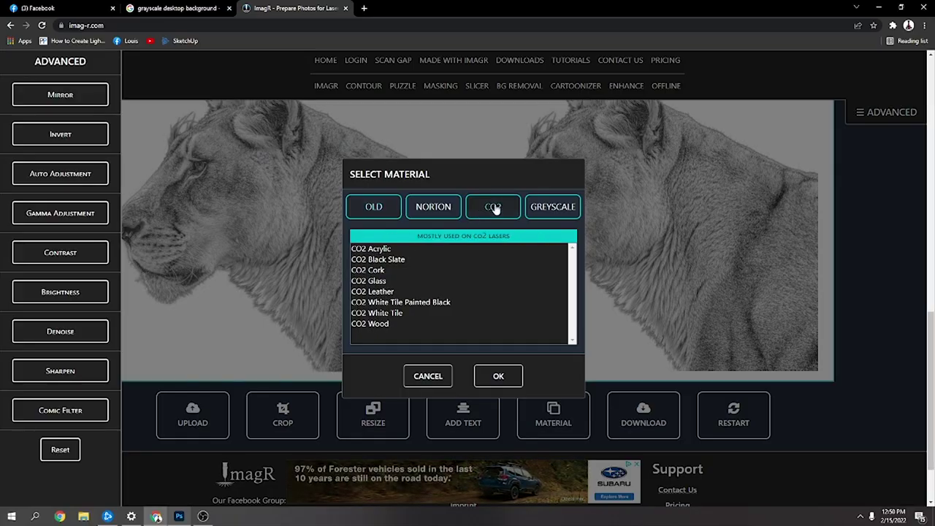
# Step: Process the lioness image with the CO2 Acrylic material
pyautogui.click(378, 249)
pyautogui.click(498, 379)
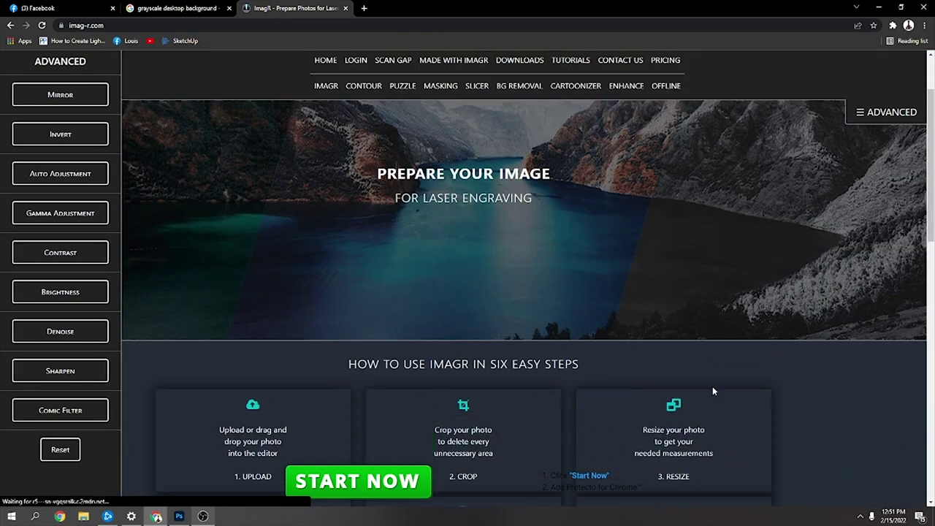
pyautogui.scroll(-2, 667, 377)
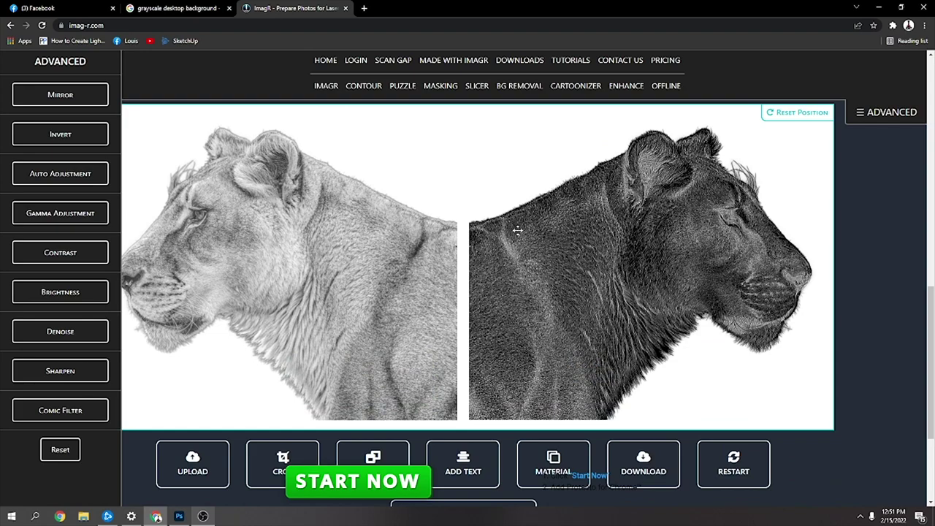
pyautogui.scroll(1, 513, 227)
# Step: Zoom in on the lioness's fur and face, then download the result as PNG
pyautogui.moveTo(285, 136); pyautogui.dragTo(411, 141)
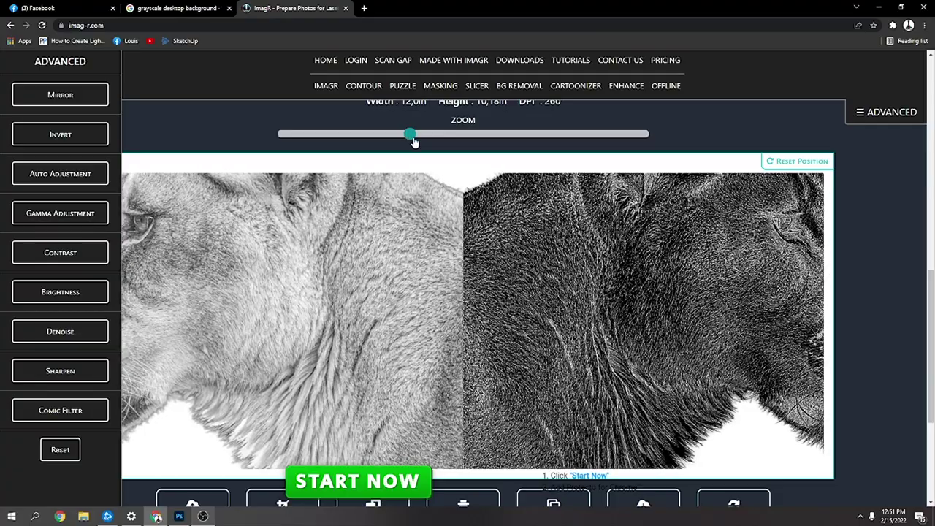
pyautogui.moveTo(412, 136); pyautogui.dragTo(516, 136)
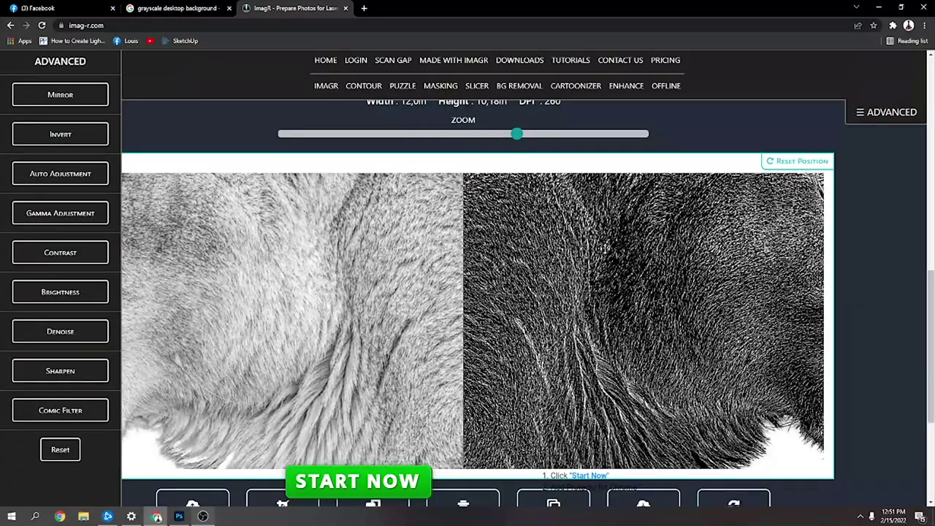
pyautogui.moveTo(605, 248); pyautogui.dragTo(515, 313)
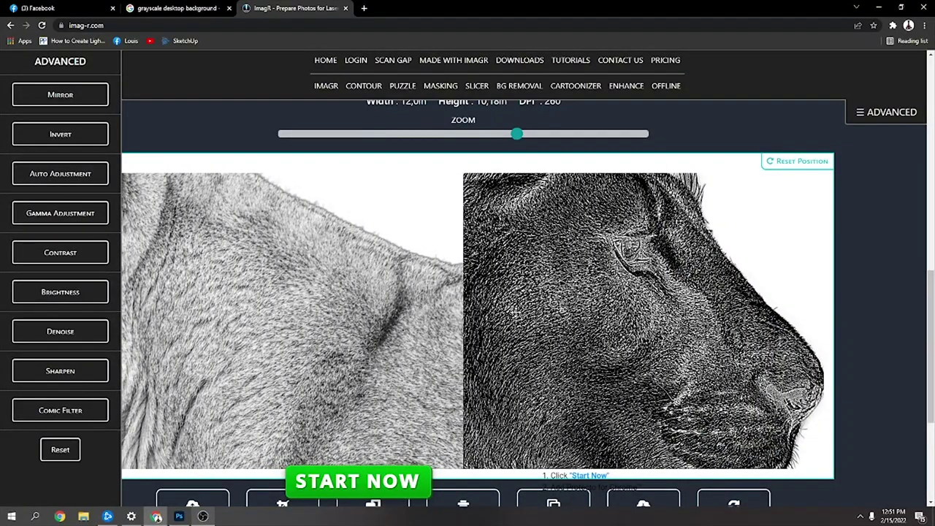
pyautogui.scroll(-1, 636, 357)
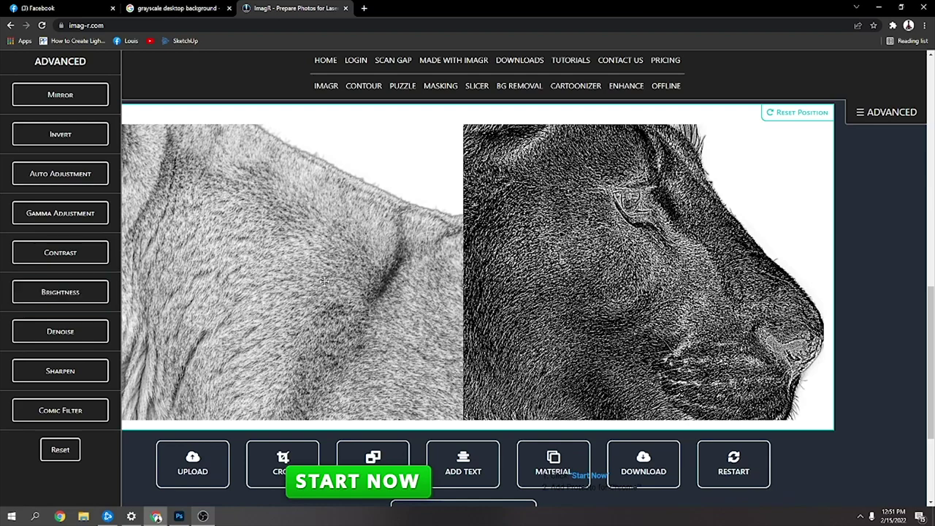
pyautogui.scroll(-2, 592, 270)
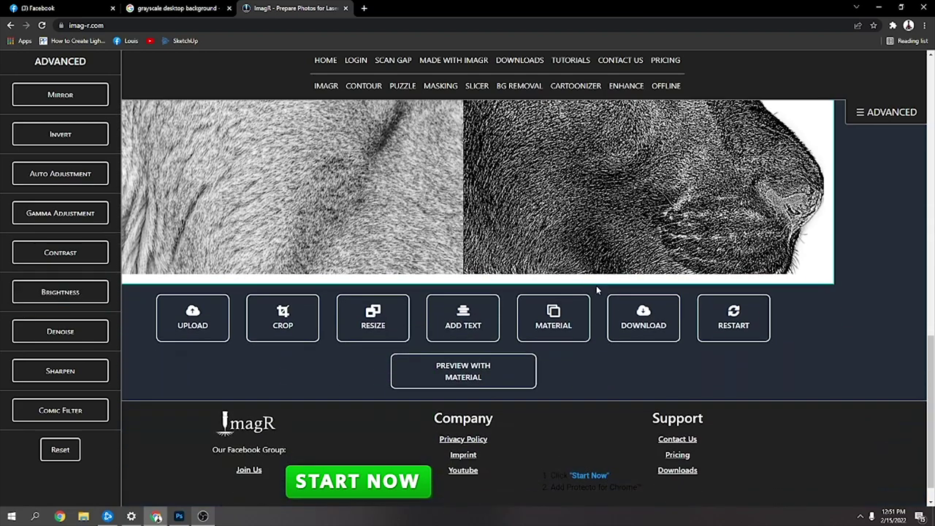
pyautogui.click(643, 317)
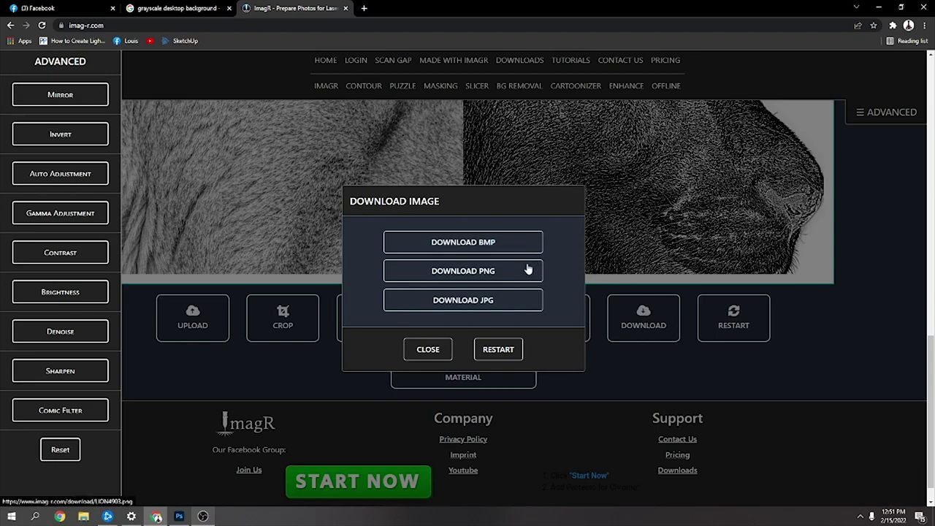
pyautogui.click(523, 274)
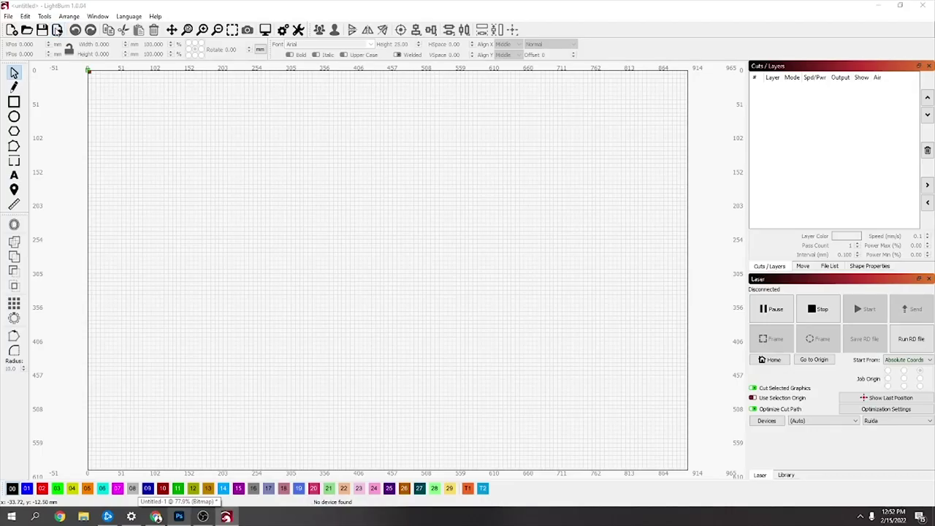
# Step: Import LION4903 and inspect its engraving in a full-screen Preview before closing it
pyautogui.hotkey('ctrl', 'i')
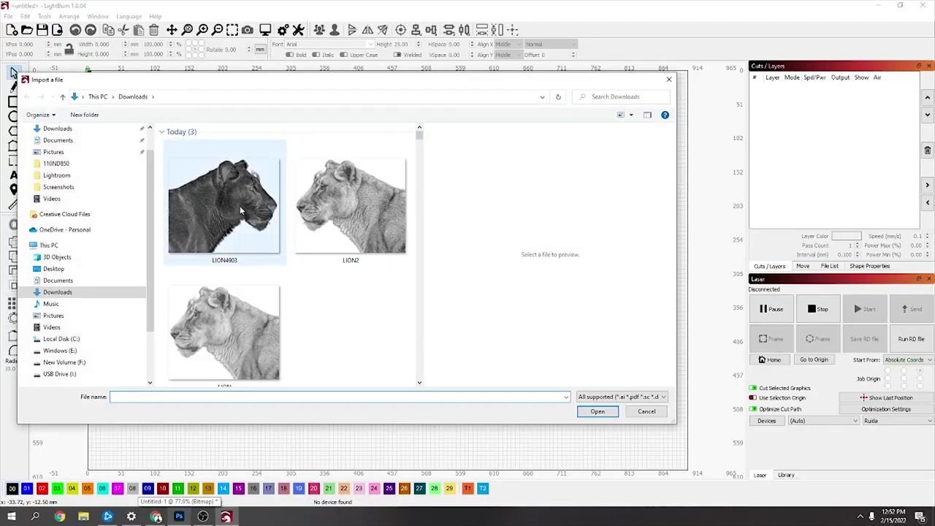
pyautogui.doubleClick(241, 211)
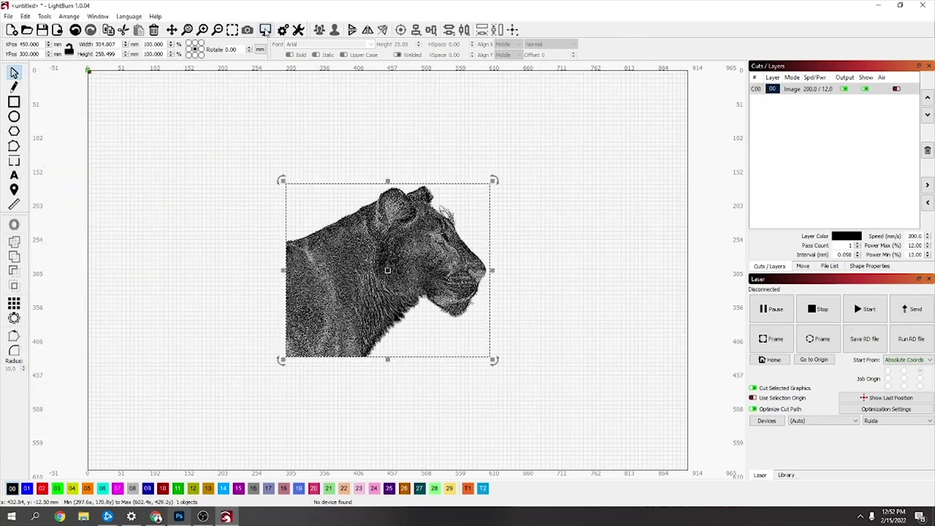
pyautogui.click(265, 30)
pyautogui.click(617, 114)
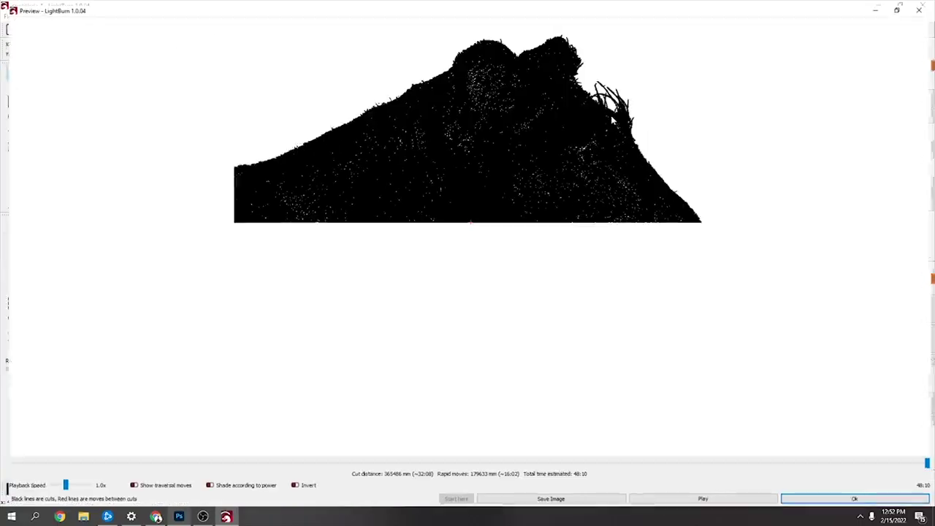
pyautogui.scroll(8, 569, 216)
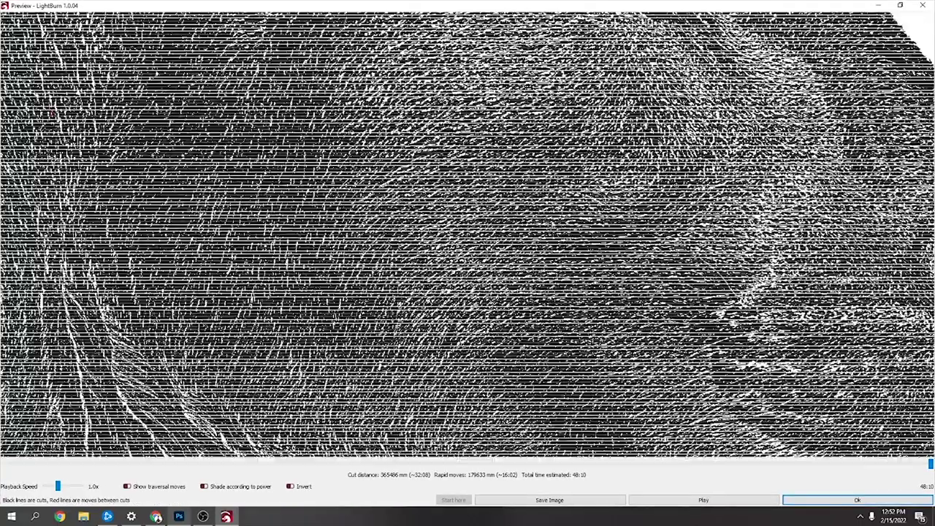
pyautogui.scroll(-5, 538, 220)
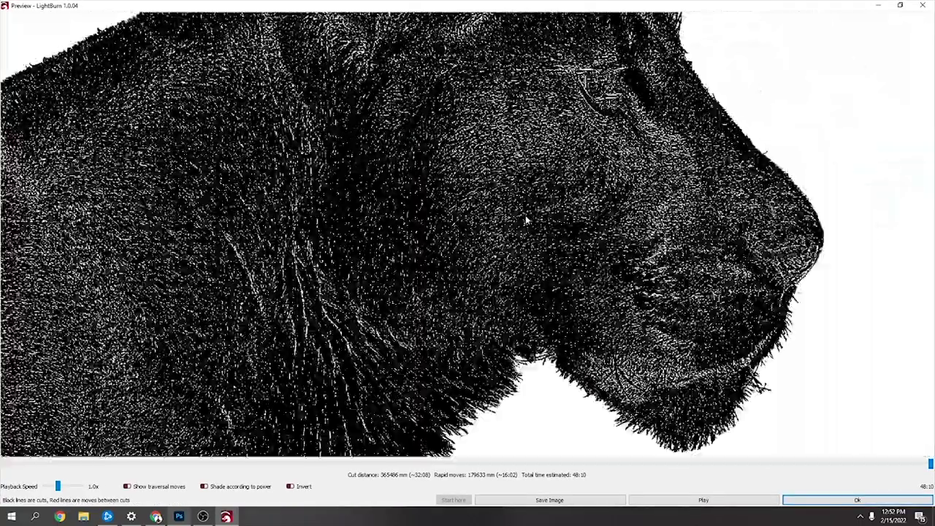
pyautogui.scroll(-1, 525, 214)
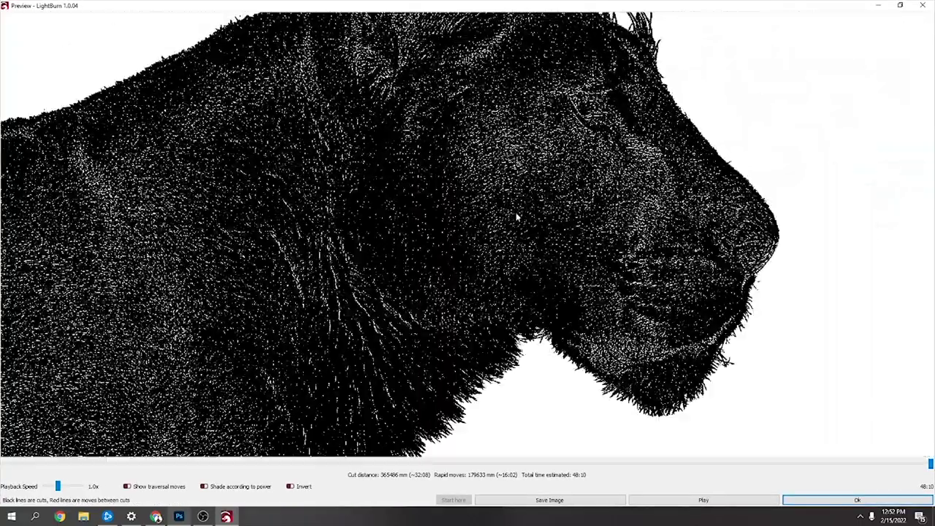
pyautogui.click(925, 7)
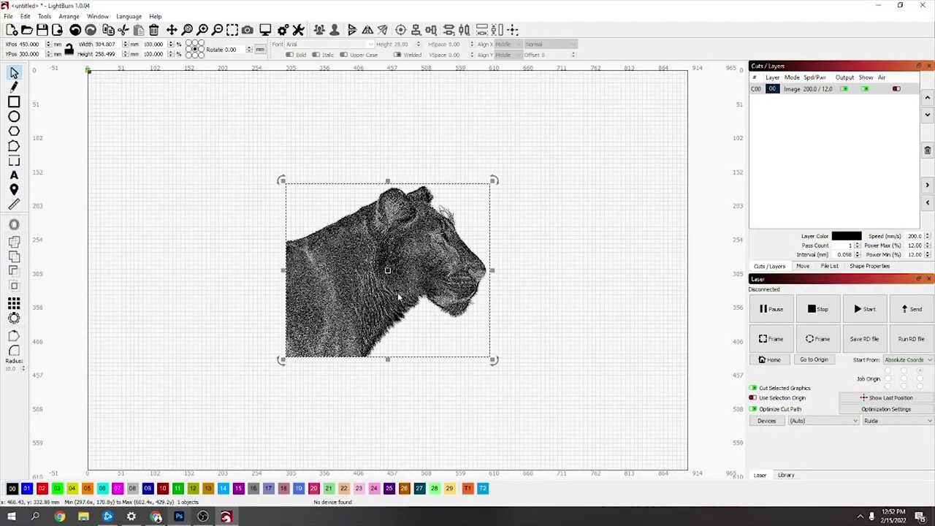
pyautogui.scroll(5, 398, 297)
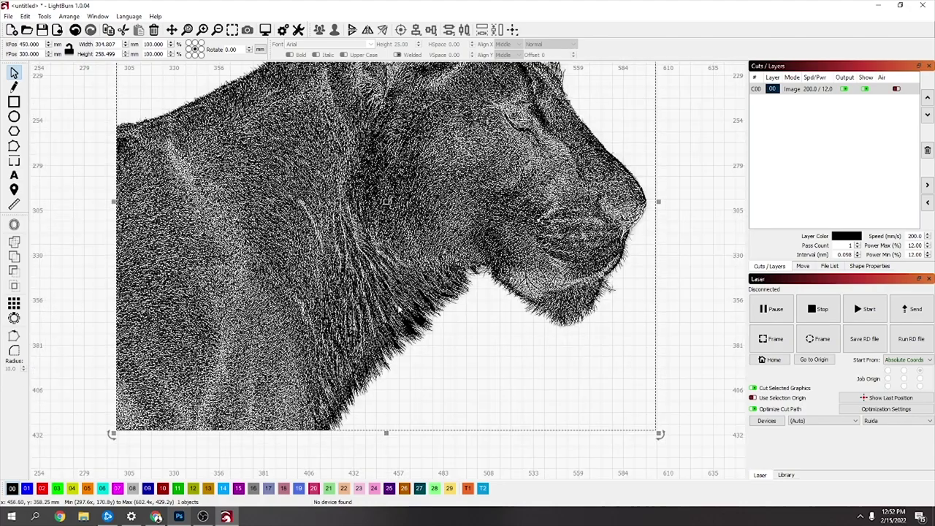
pyautogui.scroll(-3, 399, 307)
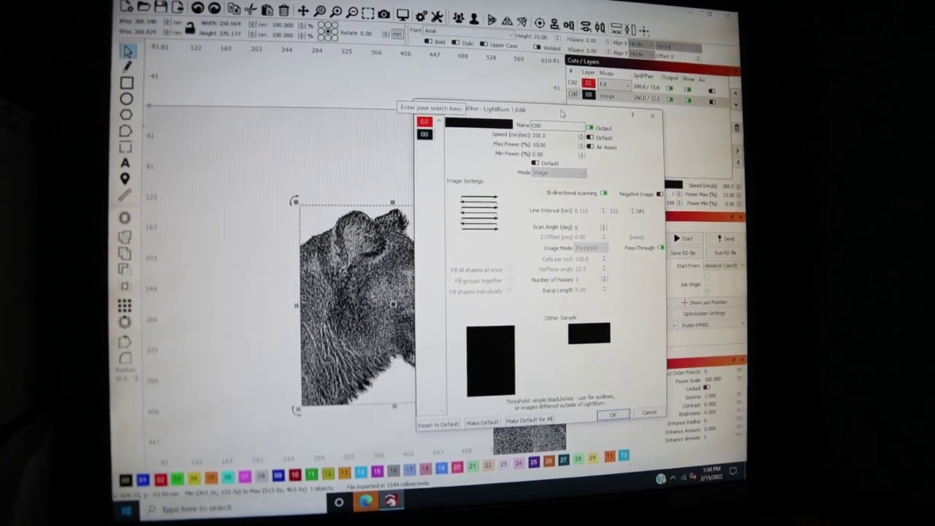
# Step: Move the C00 layer's Cut Settings Editor to the right so the lioness is visible
pyautogui.rightClick(562, 113)
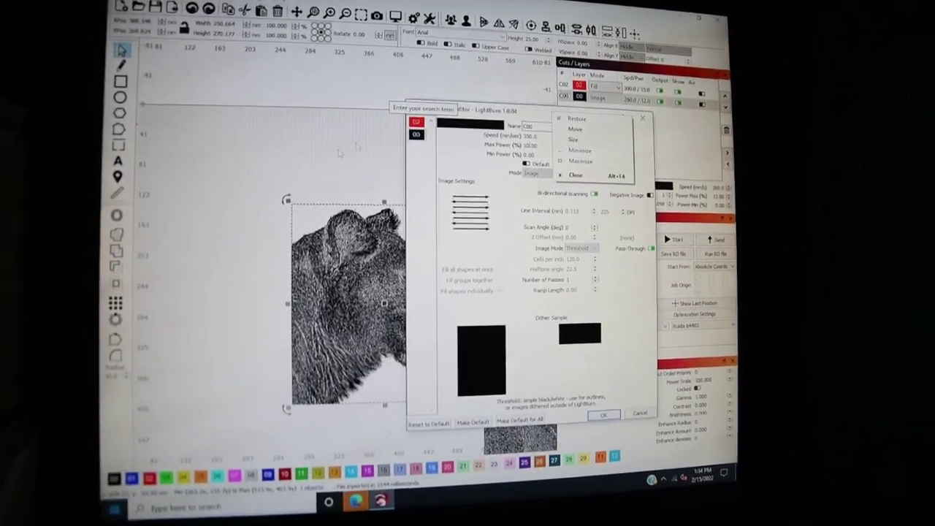
pyautogui.click(518, 108)
pyautogui.moveTo(519, 108); pyautogui.dragTo(617, 115)
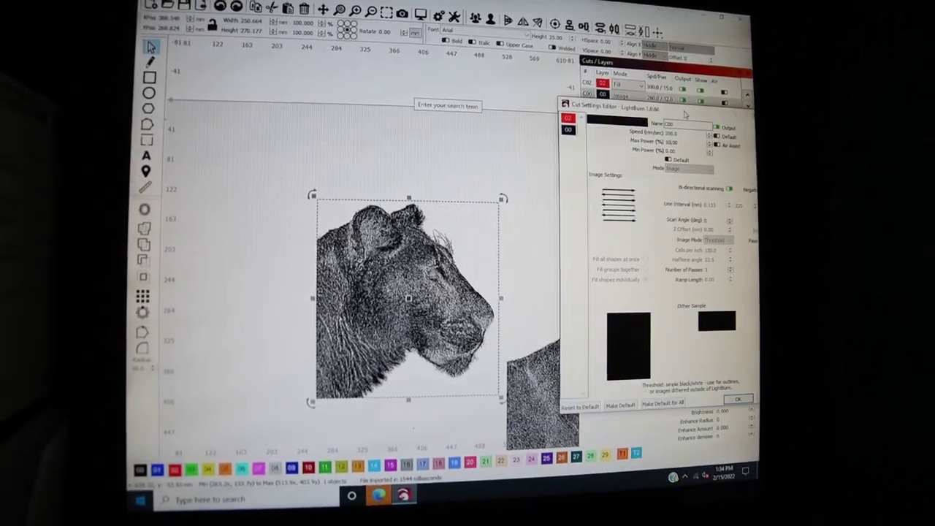